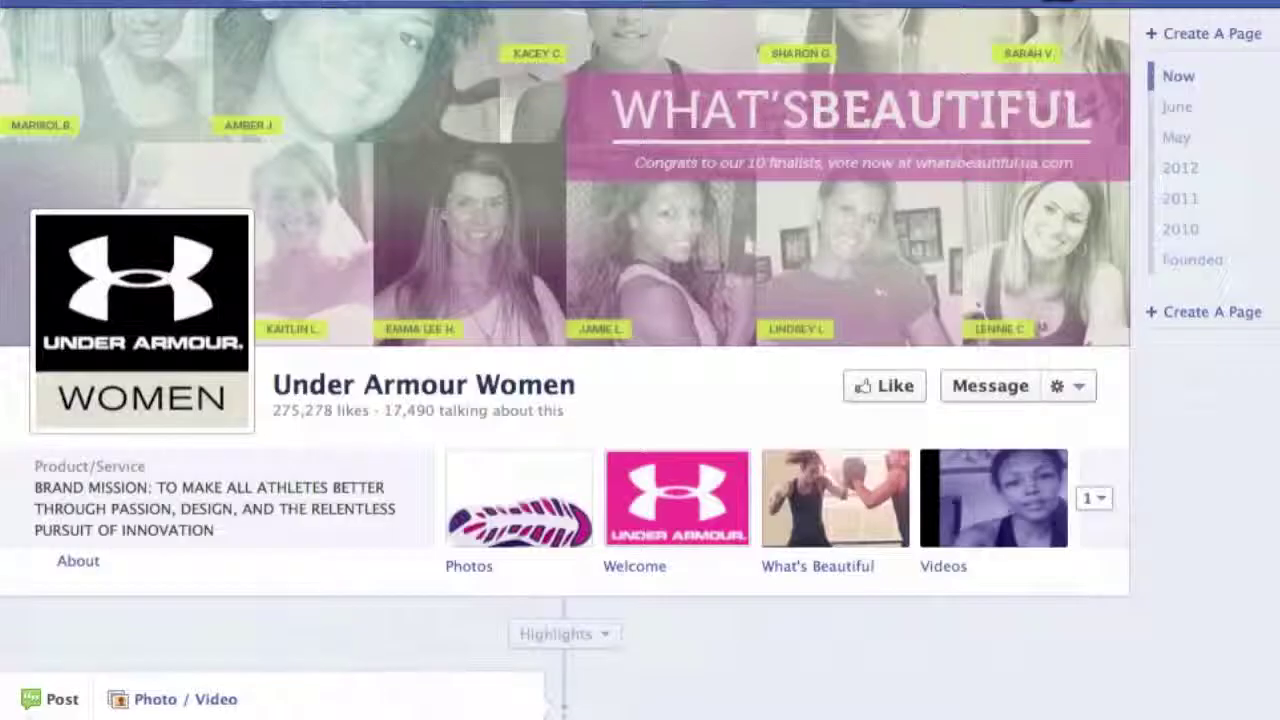
Open the Welcome tab of the Under Armour Women page and like the page from there.
scroll(352, 150, "up", 2)
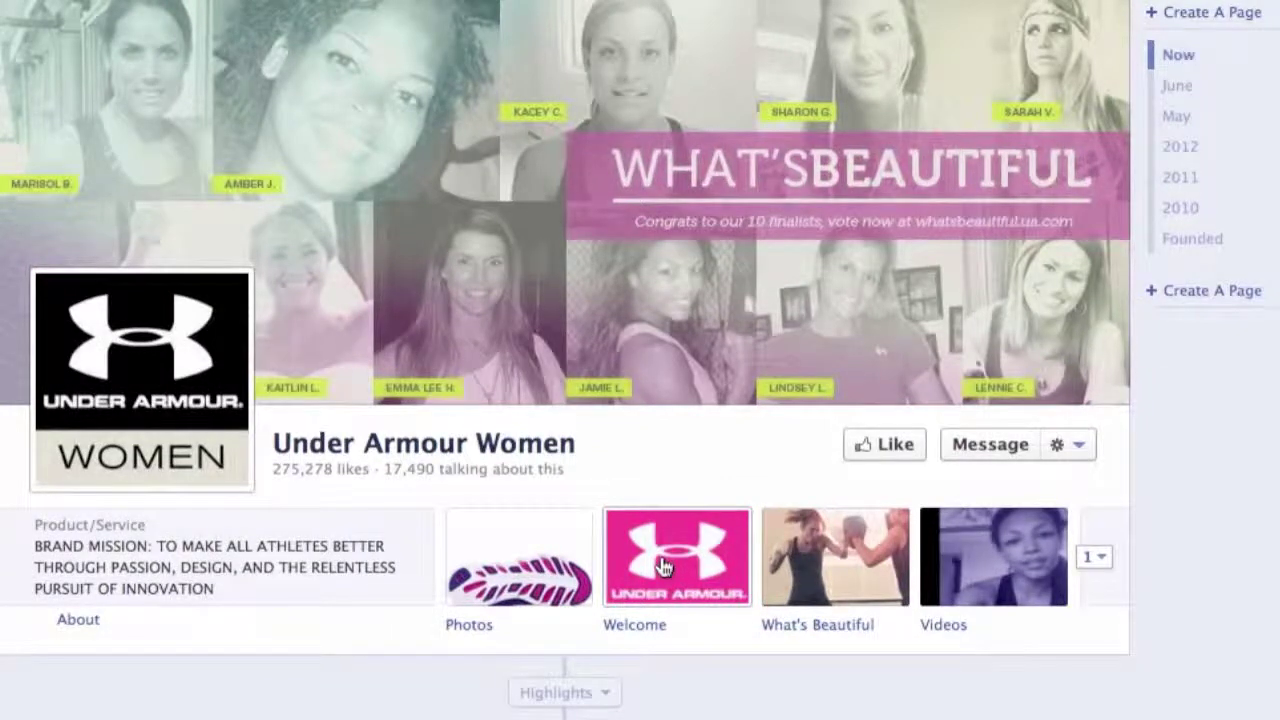
left_click(663, 567)
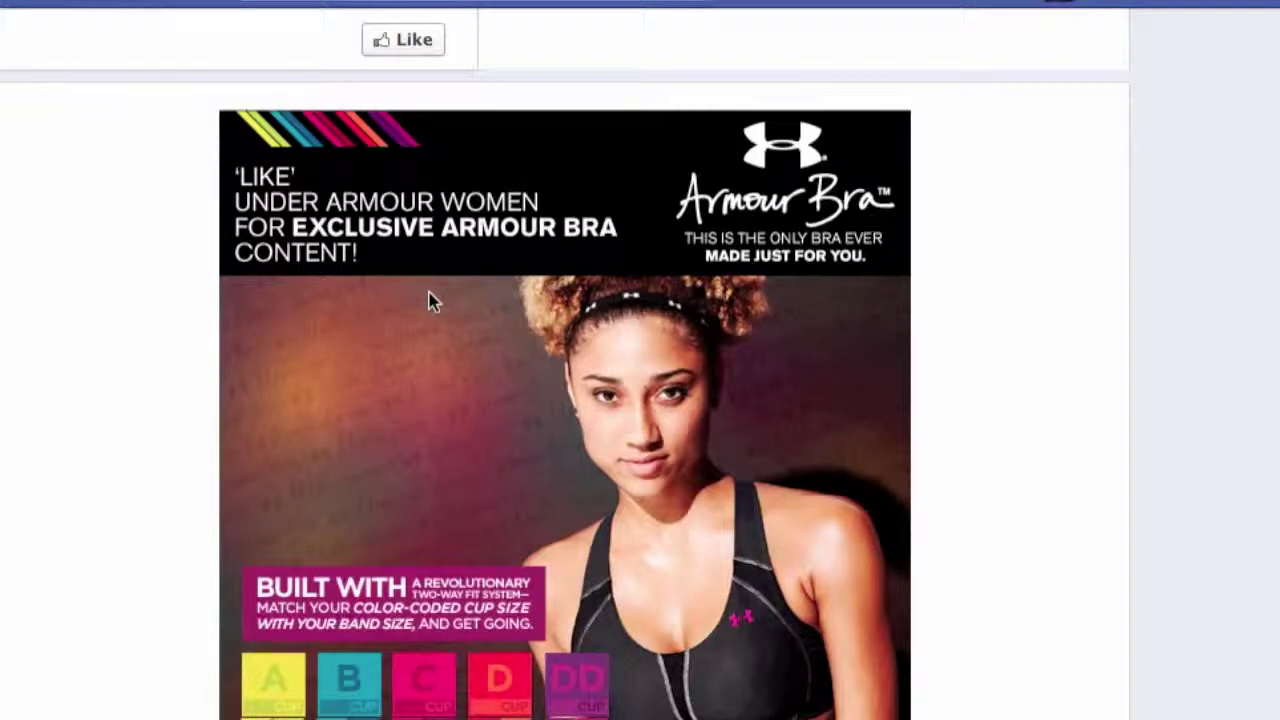
left_click(392, 52)
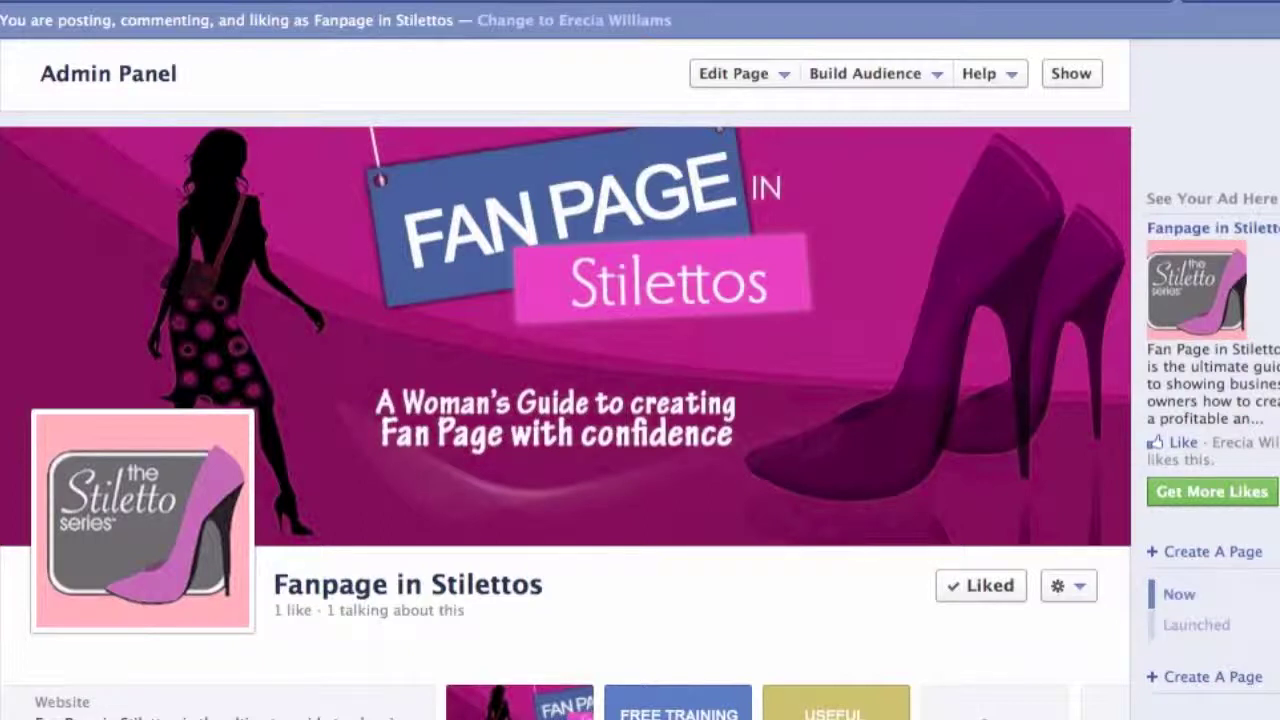
Search Facebook for "static html" and open the Static HTML: iframe tabs app.
type("static")
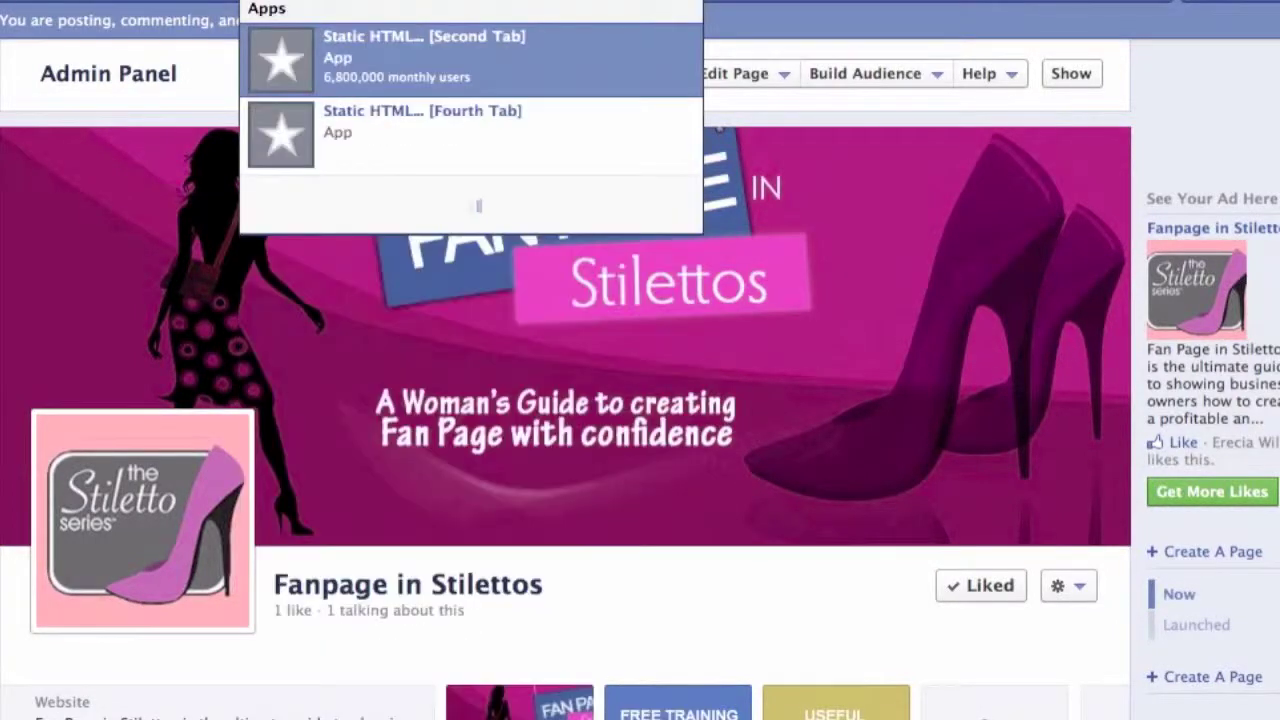
type(" html")
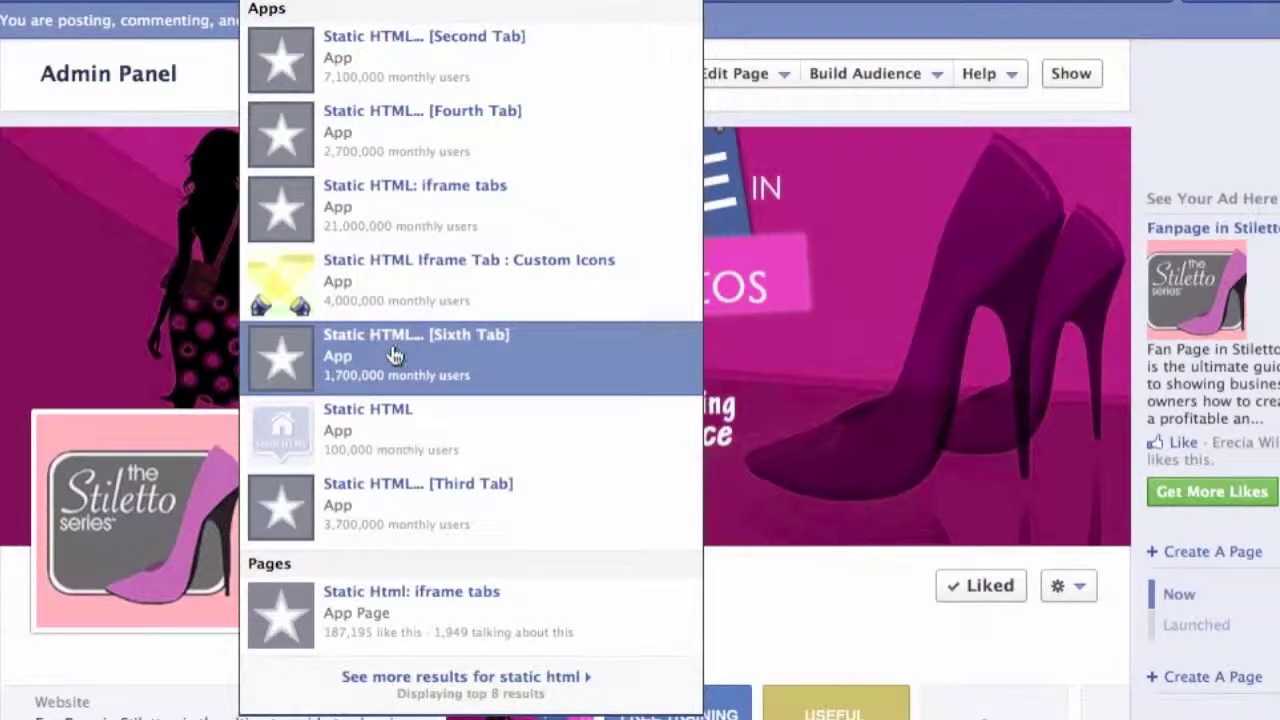
left_click(308, 220)
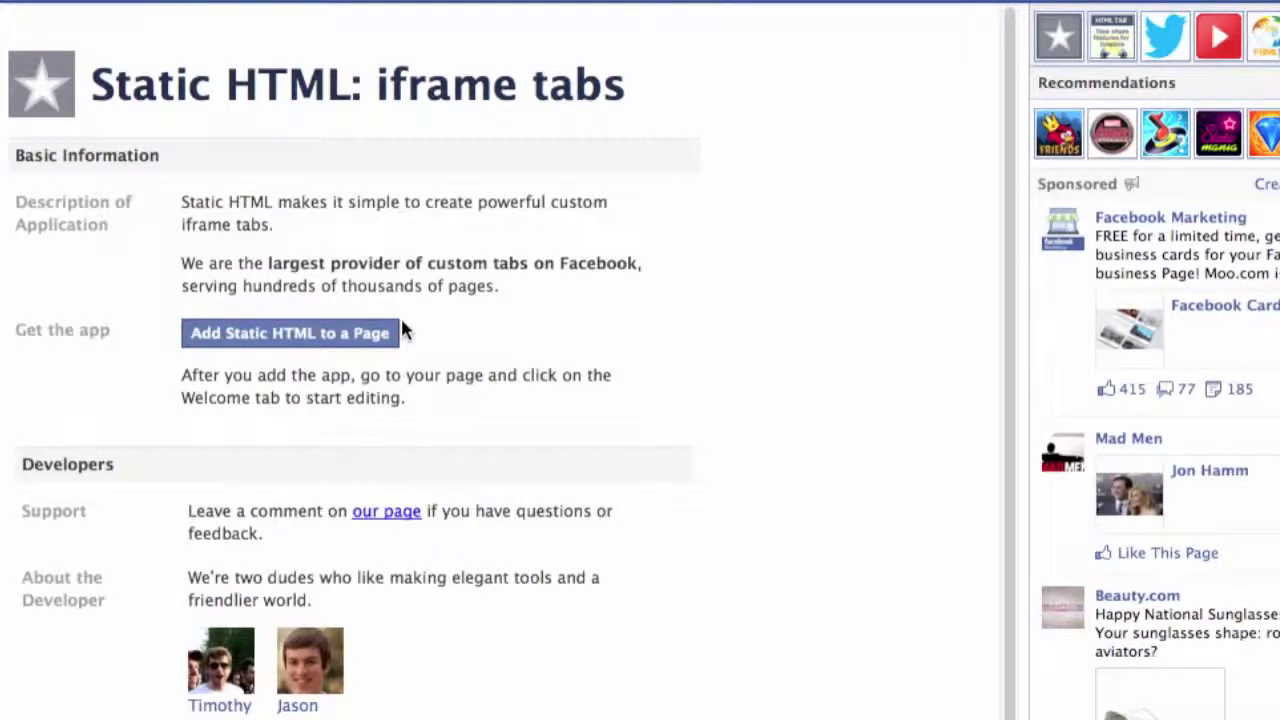
Add the Static HTML [Sixth Tab] app to the Fanpage in Stilettos page.
left_click(241, 340)
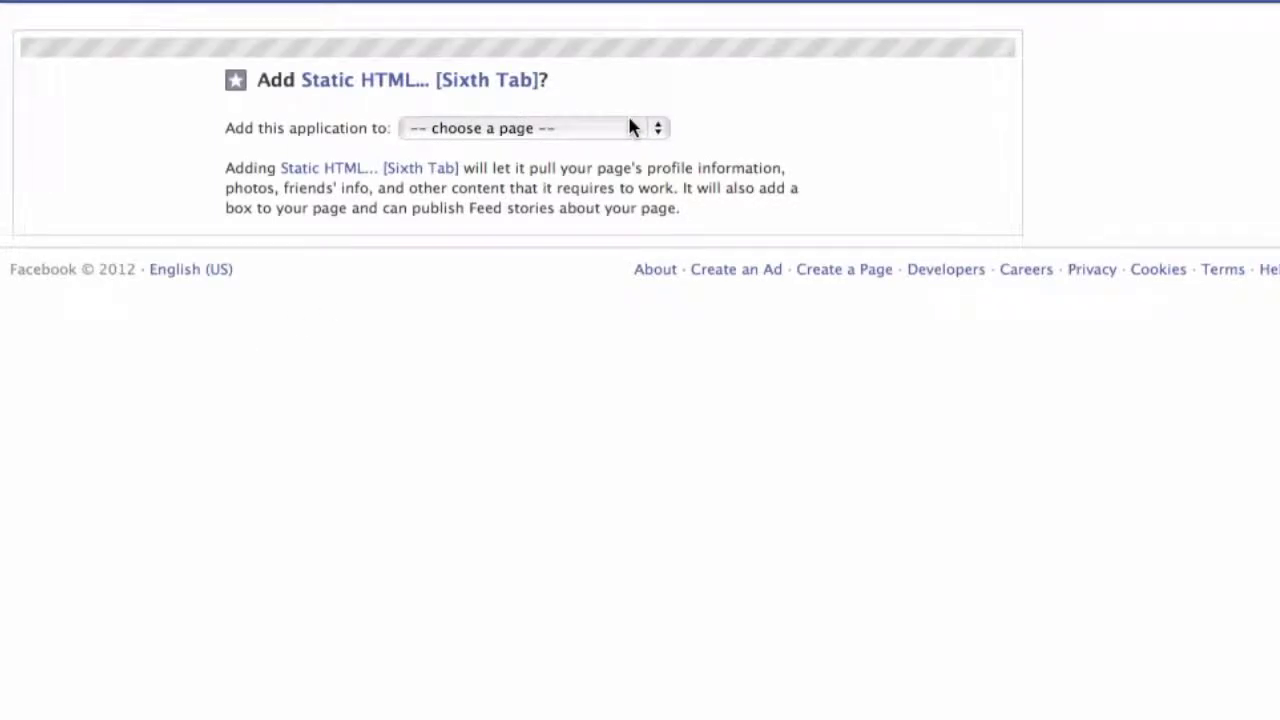
left_click(630, 127)
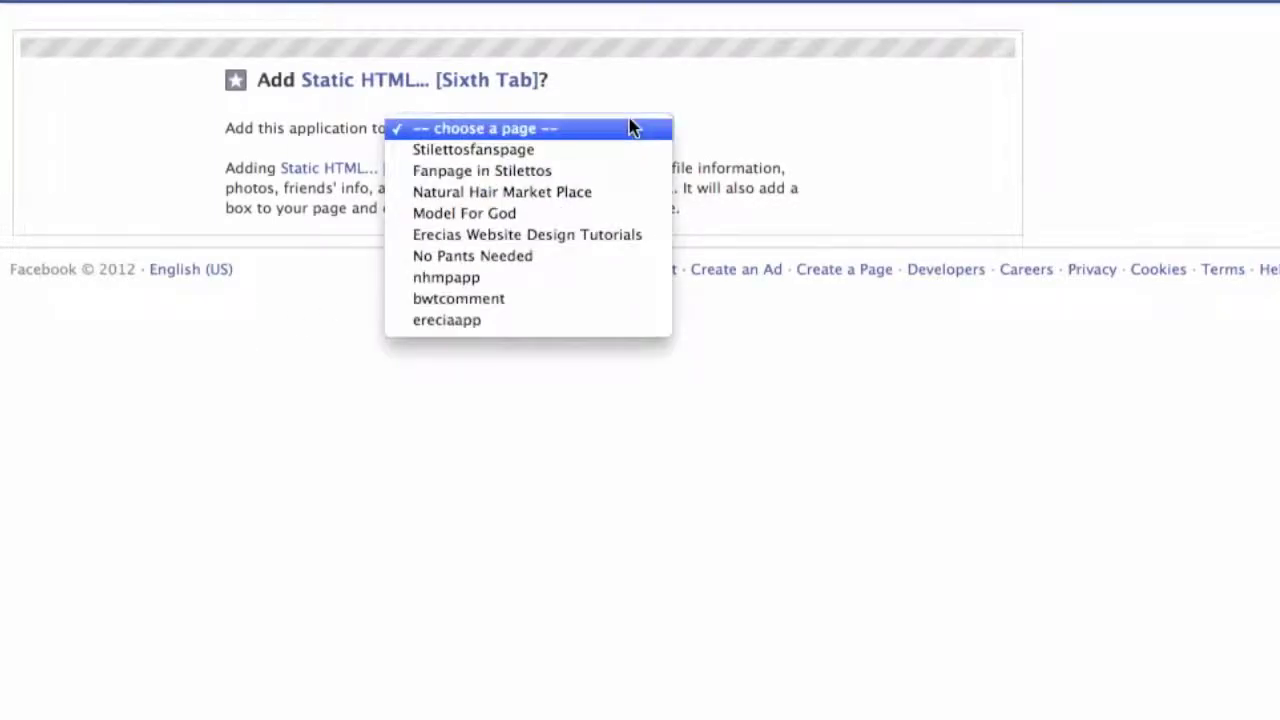
left_click(497, 171)
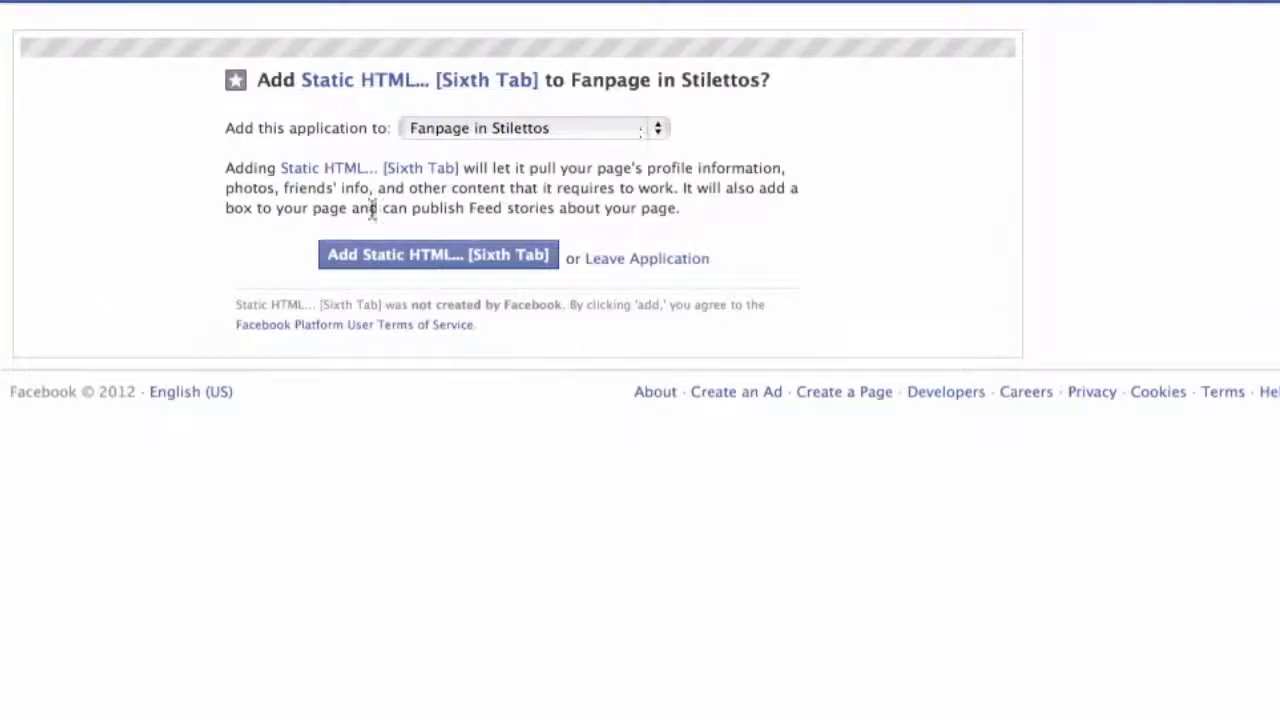
left_click(432, 258)
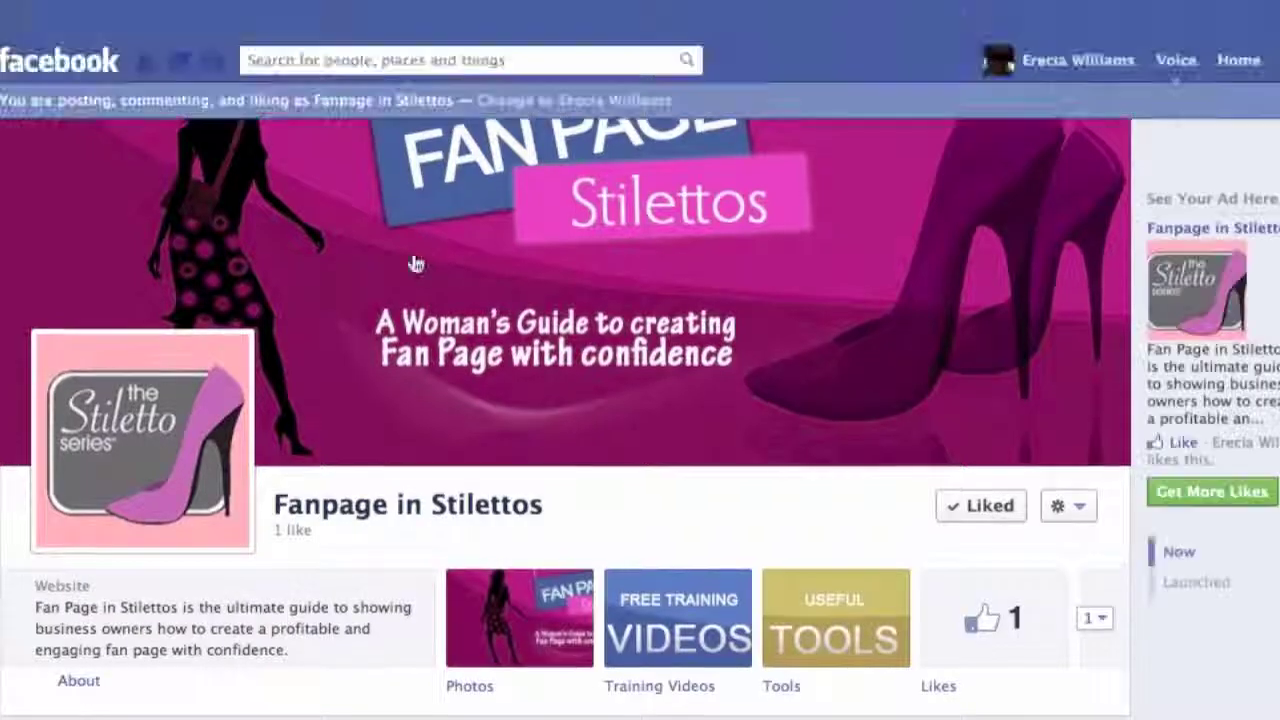
Reveal the page's hidden apps and set the custom tab name of the Welcome [6] tab to Welcome.
scroll(650, 529, "down", 1)
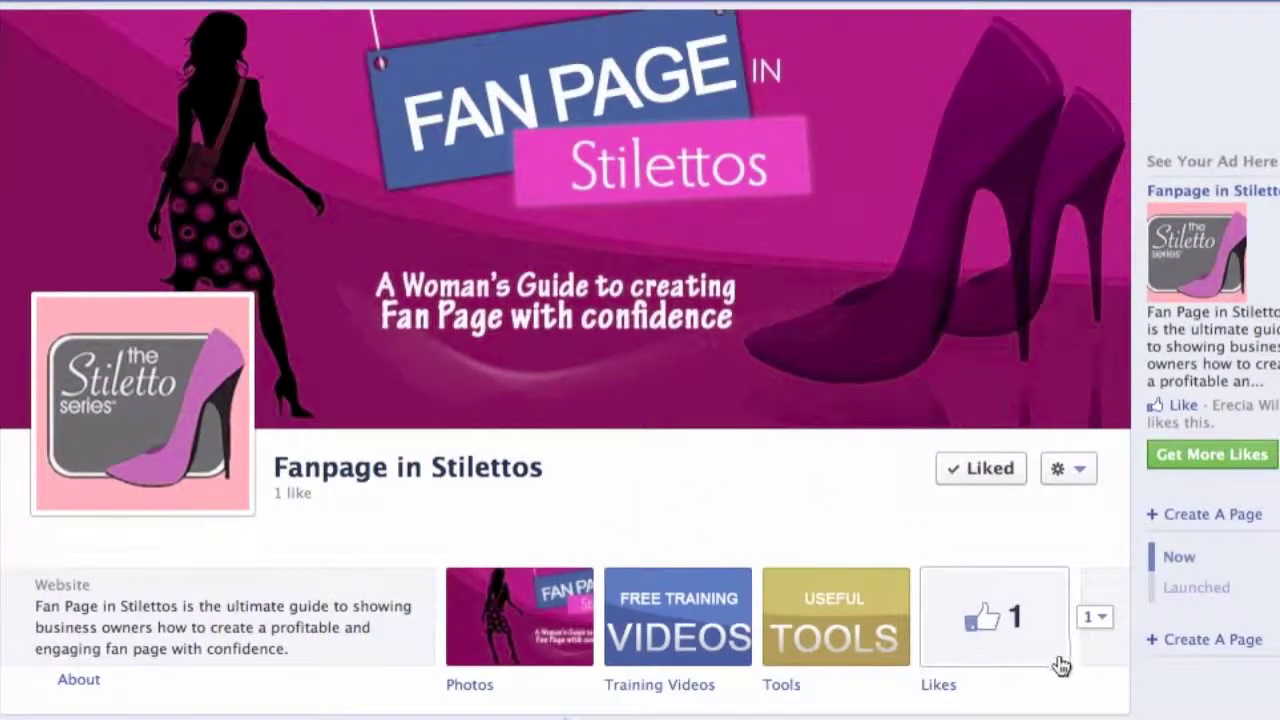
left_click(1100, 624)
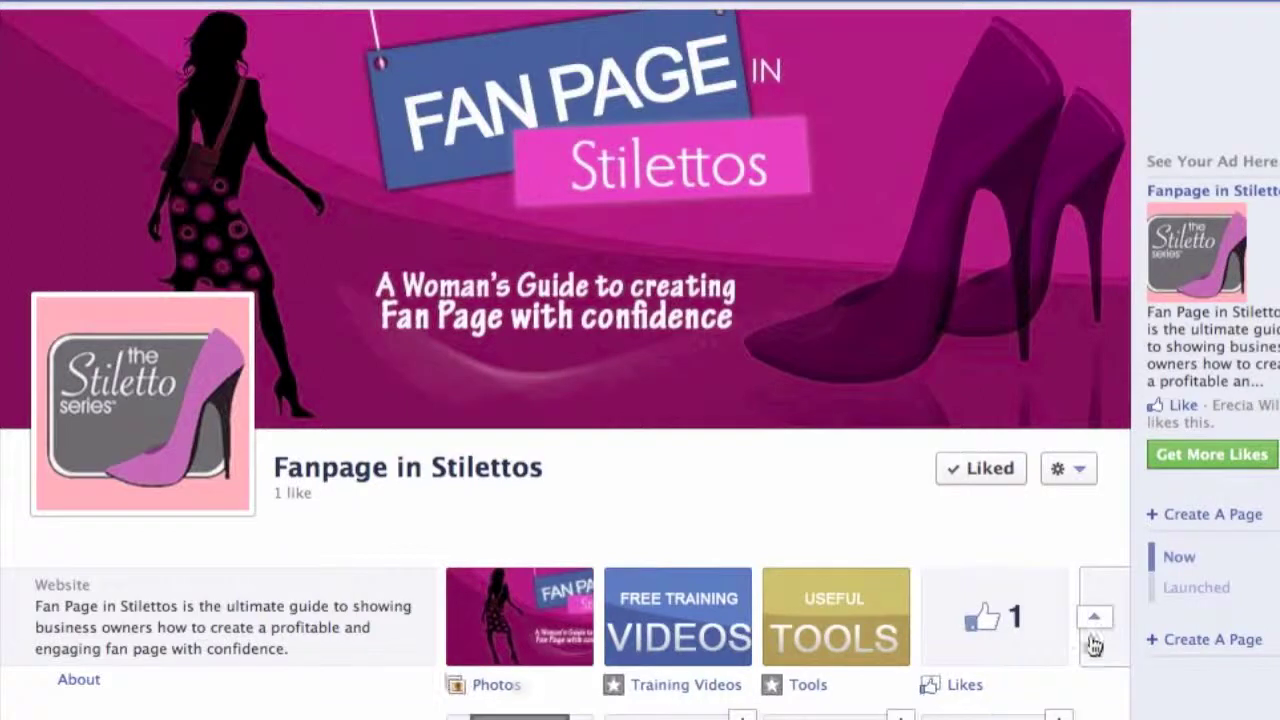
scroll(1014, 697, "down", 3)
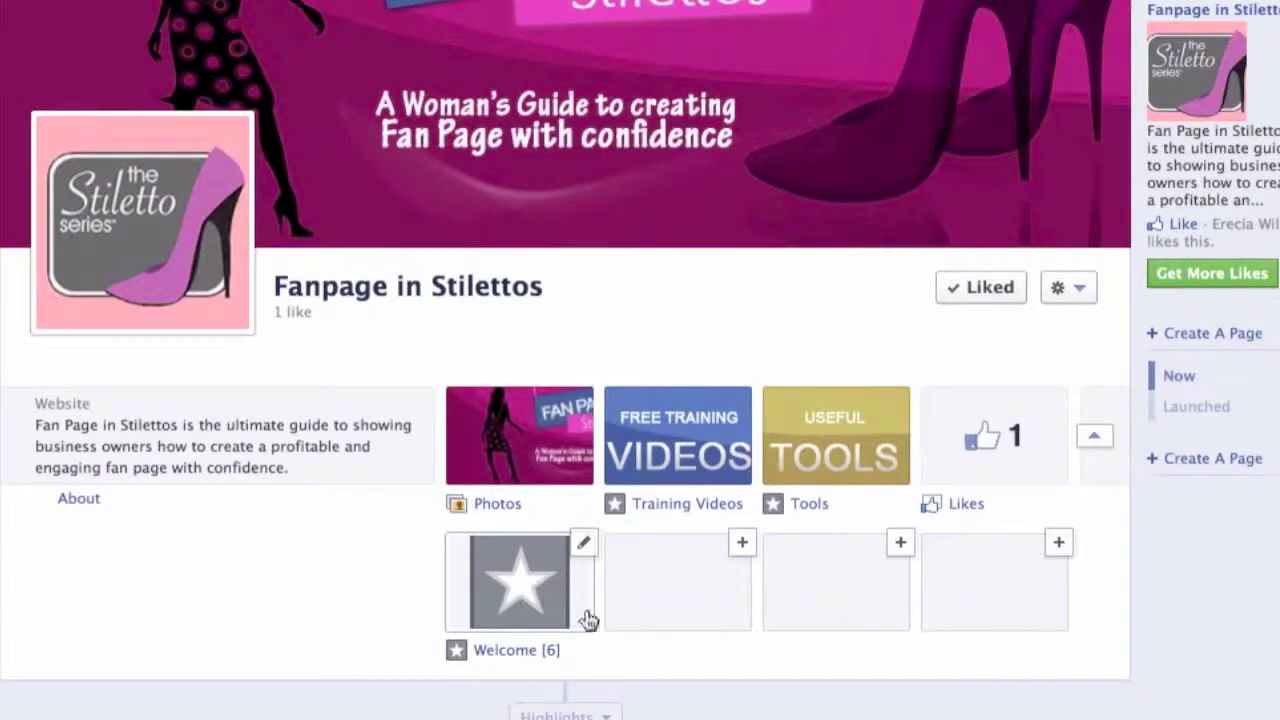
left_click(584, 548)
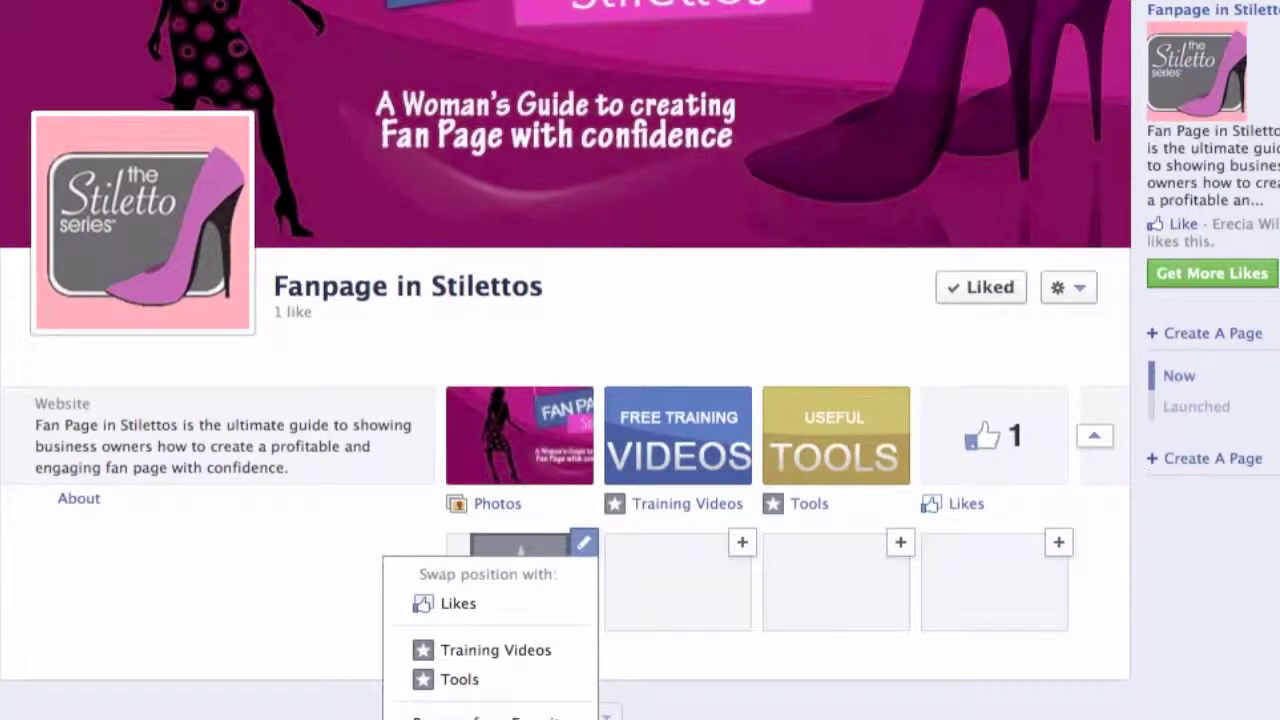
left_click(540, 719)
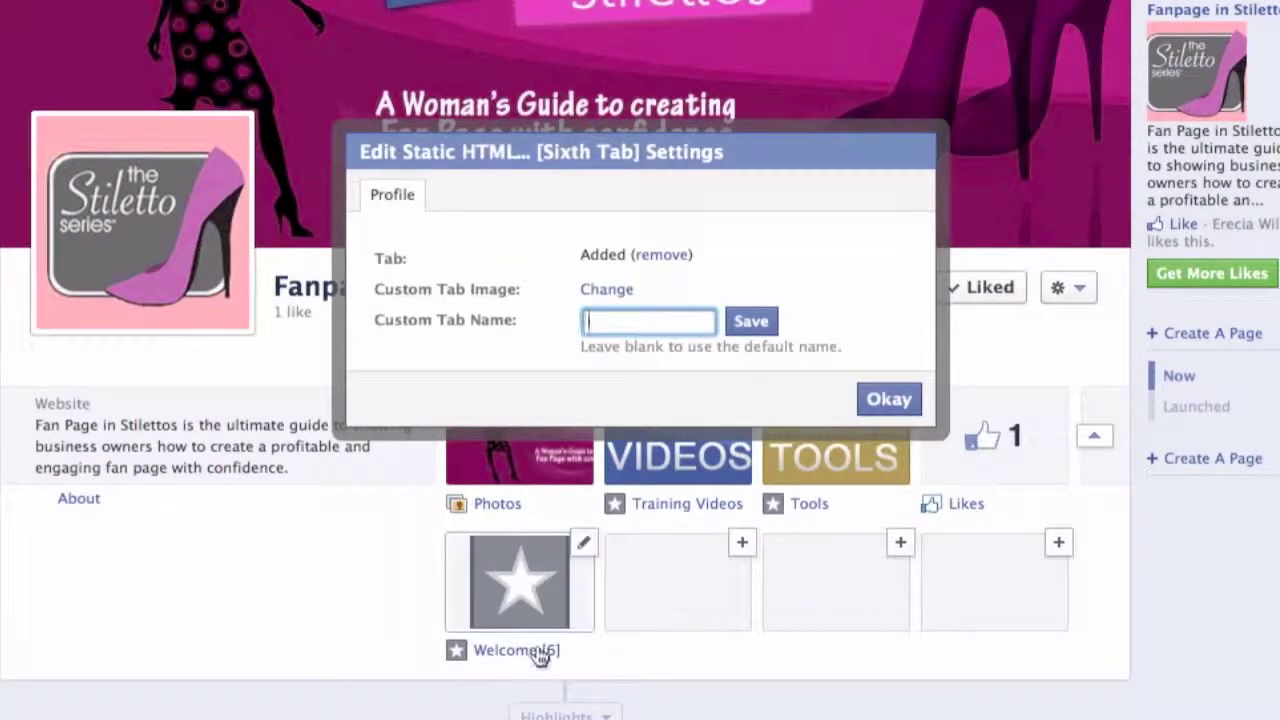
type("W")
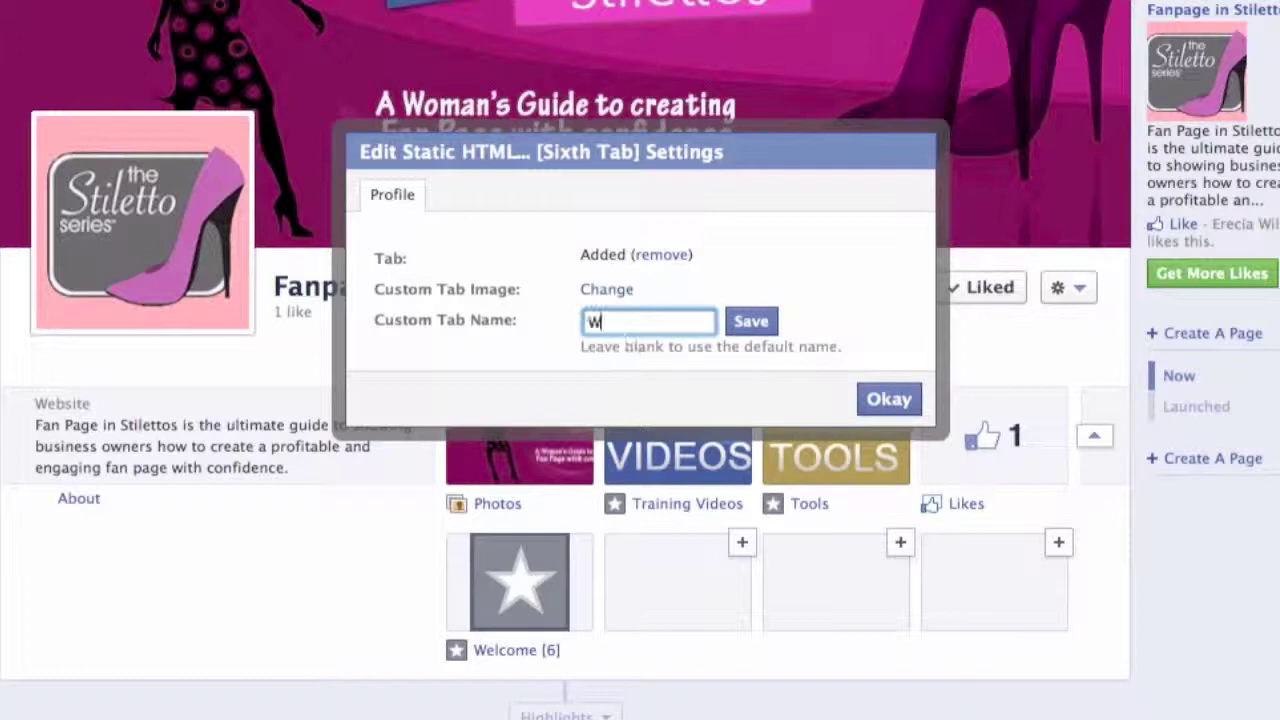
type("elcome")
left_click(752, 325)
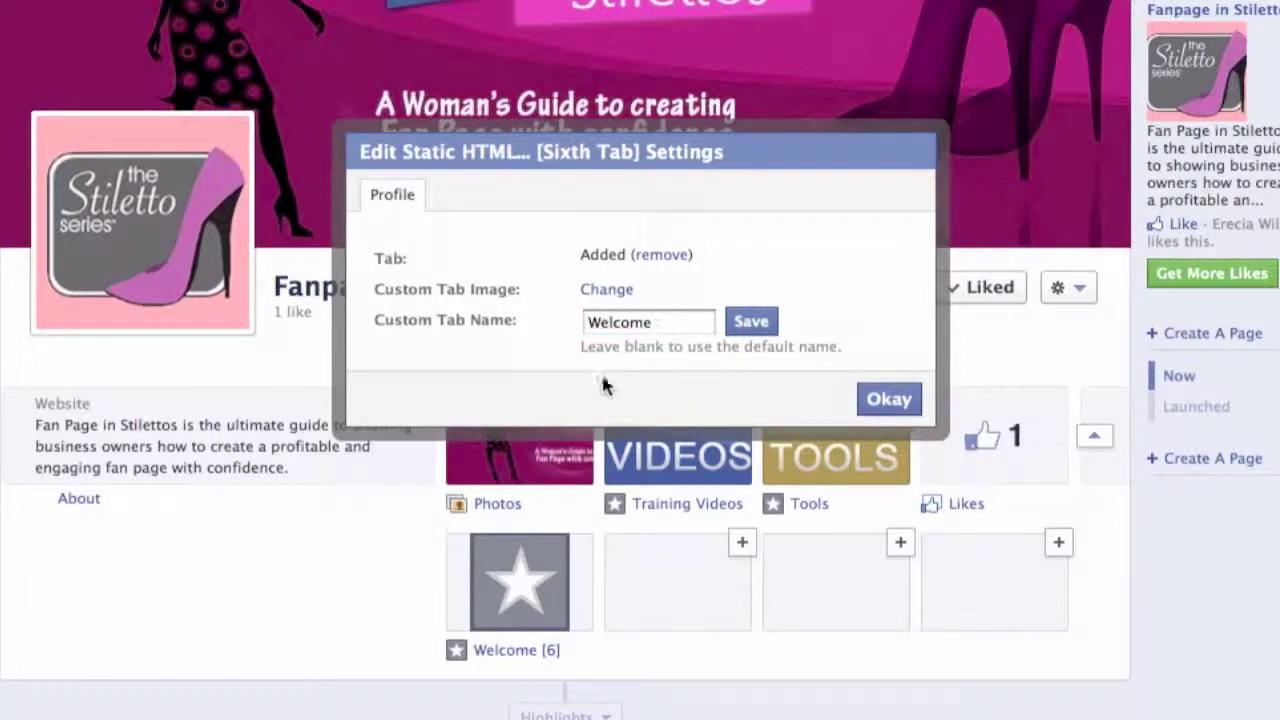
Upload womantab.jpg from the Graphics folder of Dropbox's Fan Page in Stilettos folder as the tab's custom image, and finish the tab settings.
mouse_move(523, 585)
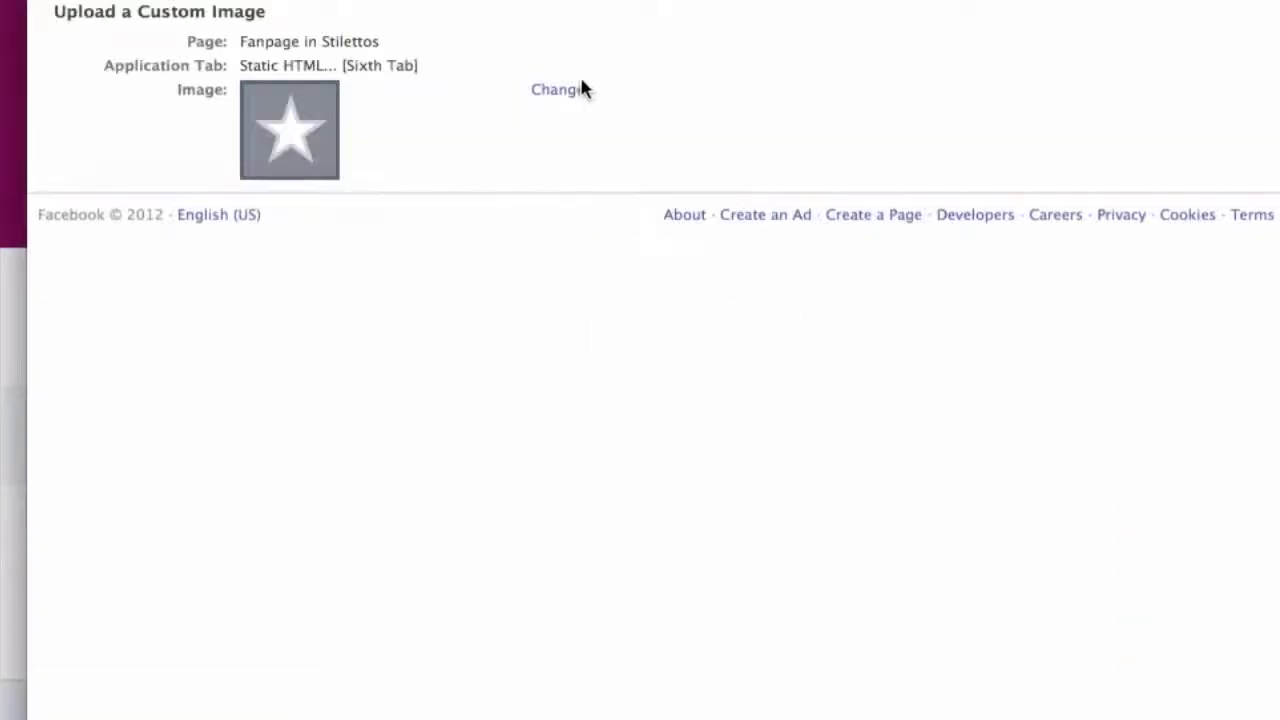
left_click(567, 91)
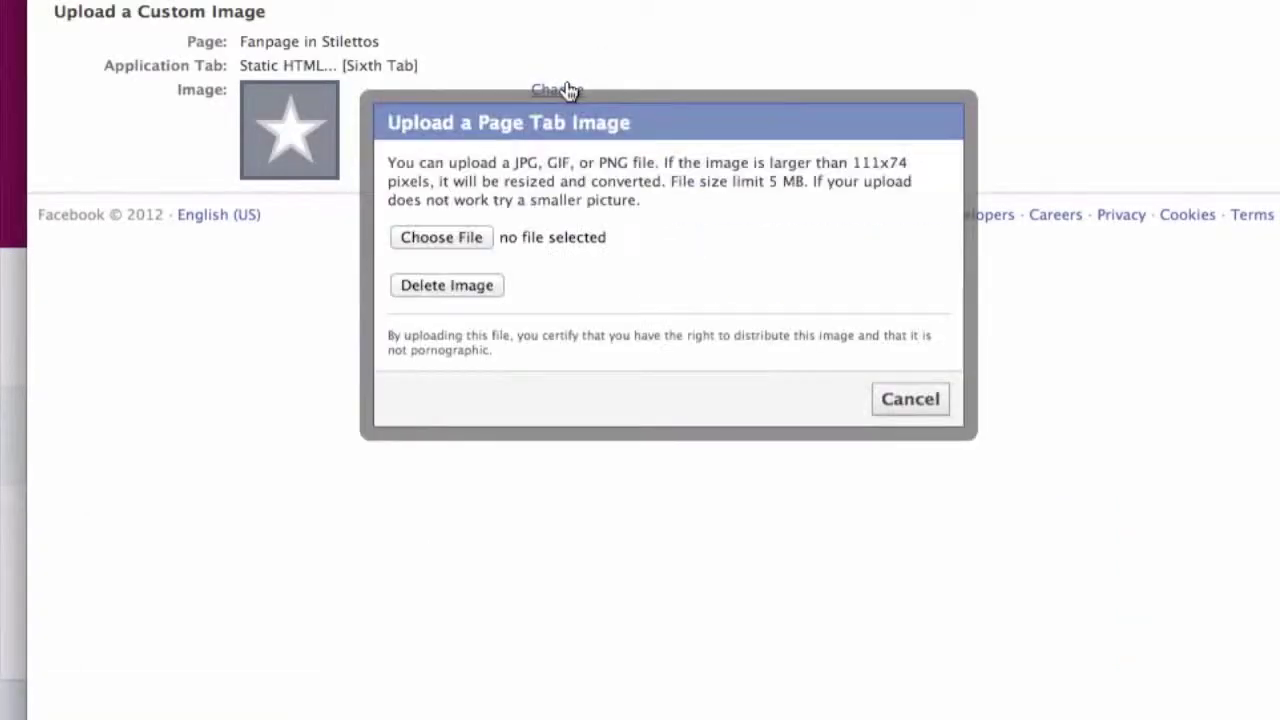
left_click(433, 239)
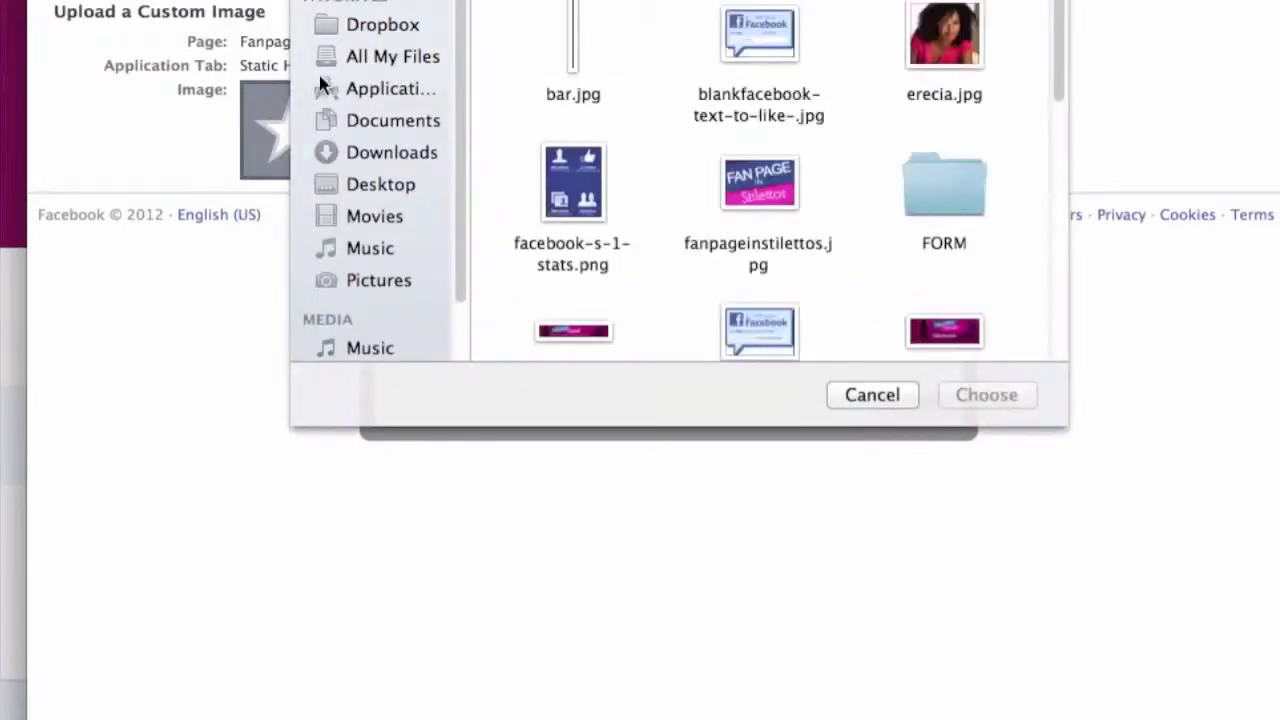
left_click(376, 24)
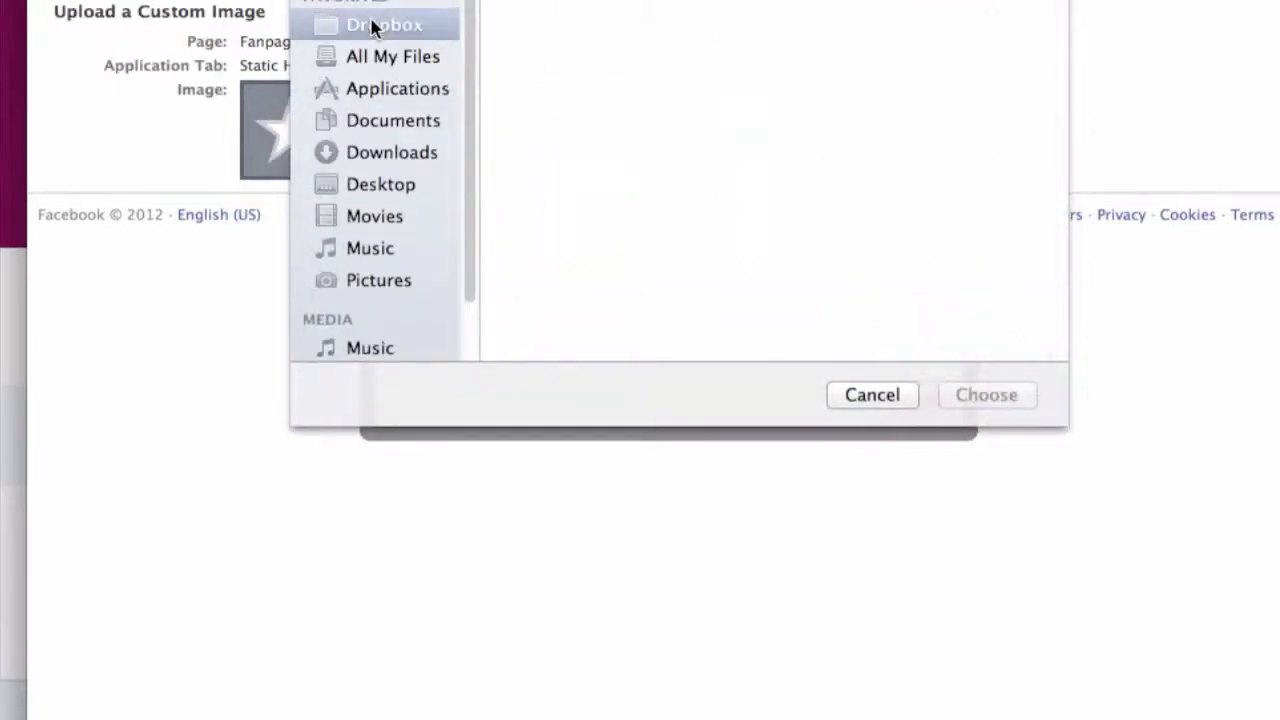
double_click(768, 45)
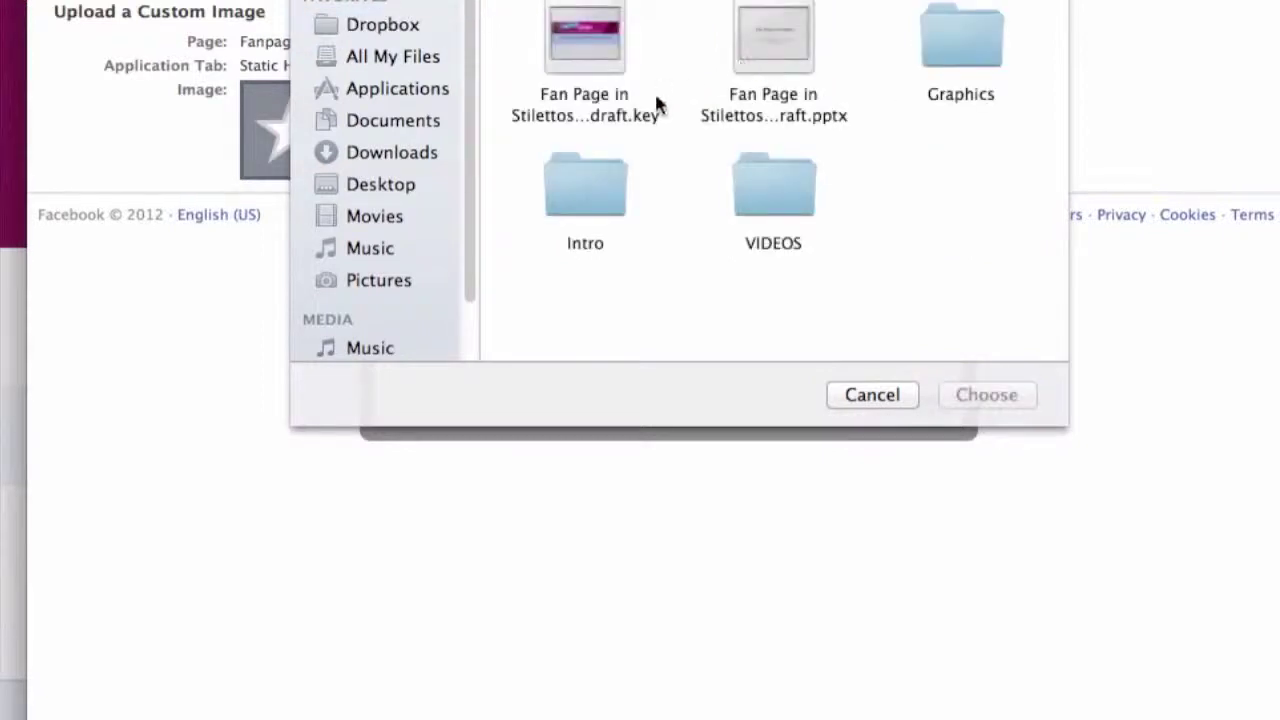
left_click(397, 30)
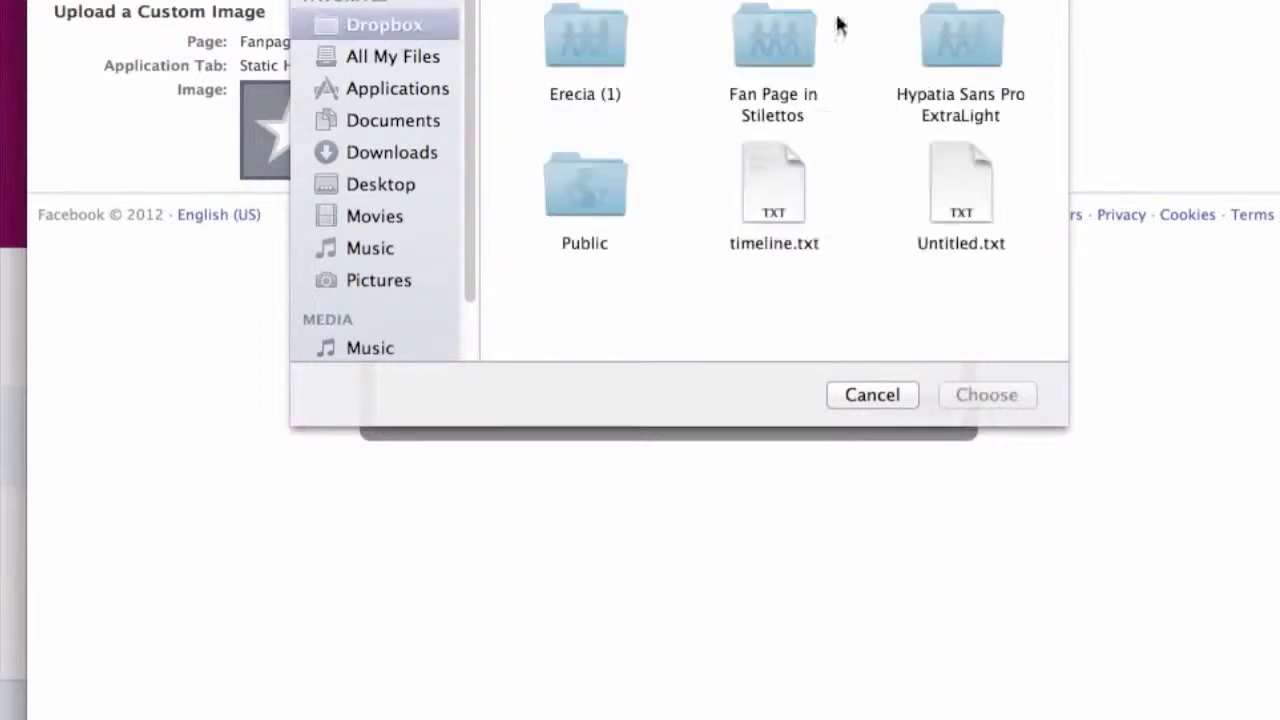
double_click(772, 39)
double_click(963, 55)
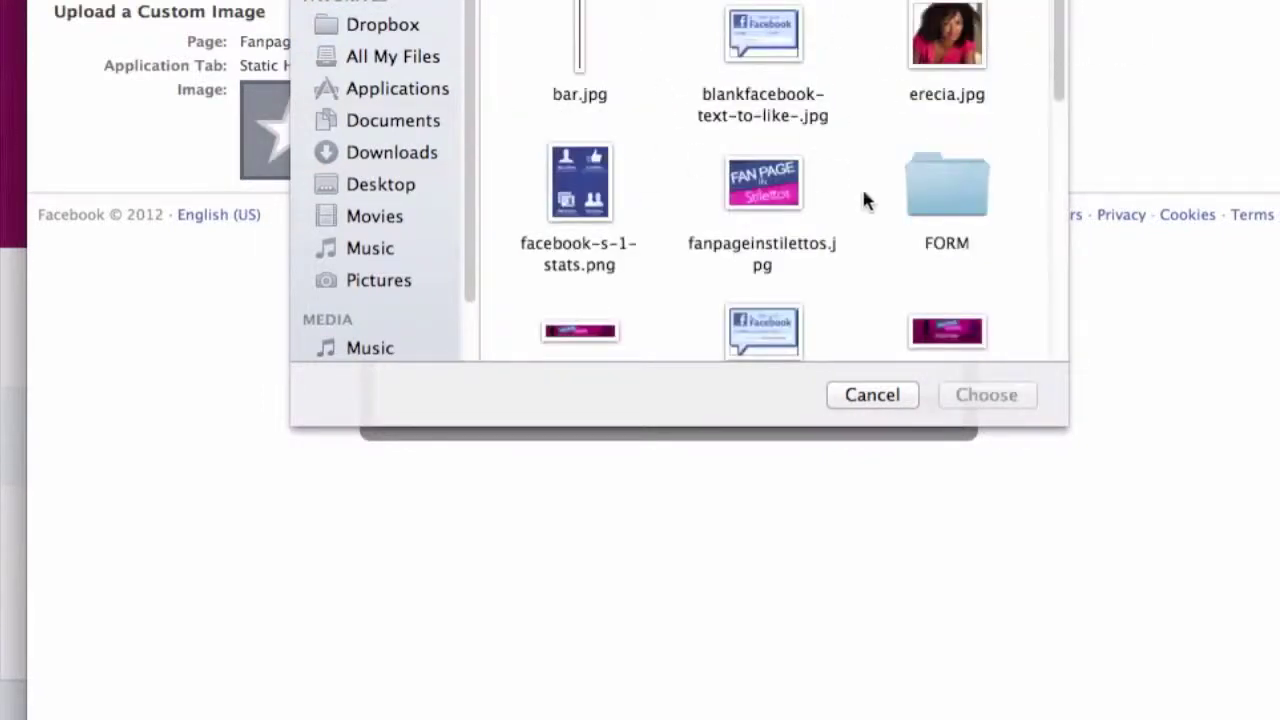
scroll(863, 200, "down", 5)
left_click(764, 104)
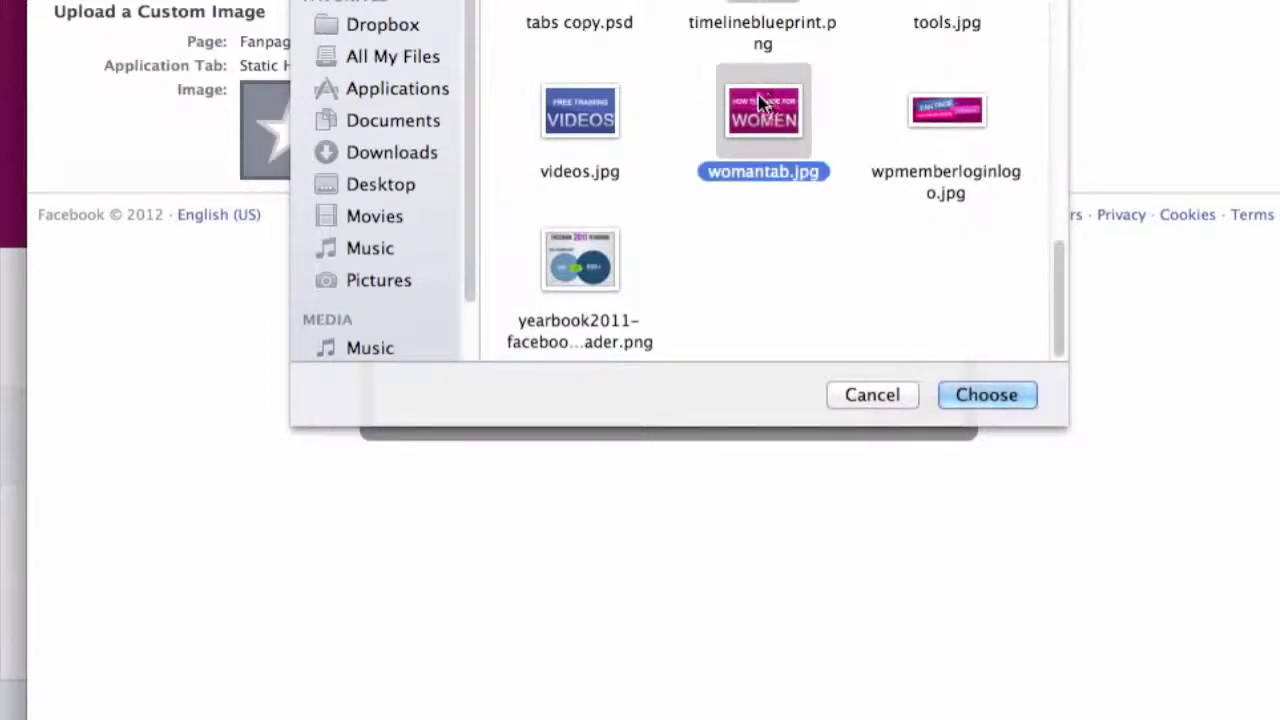
double_click(764, 104)
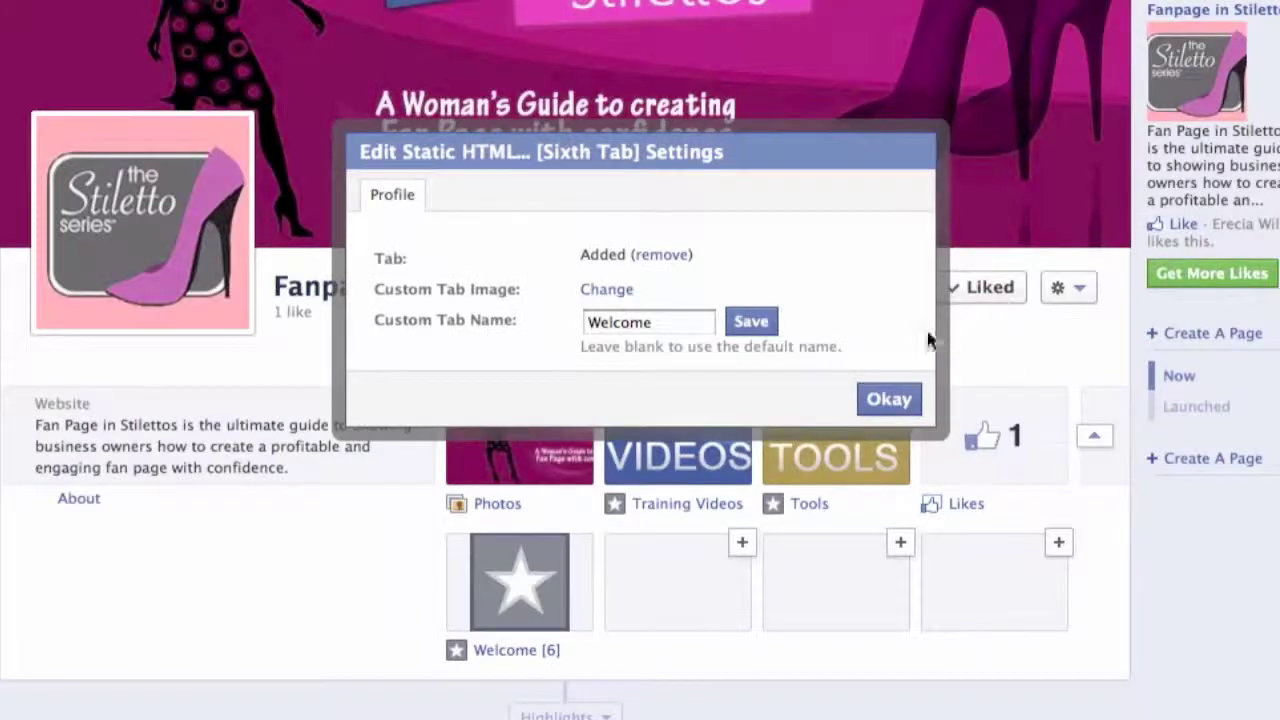
left_click(890, 403)
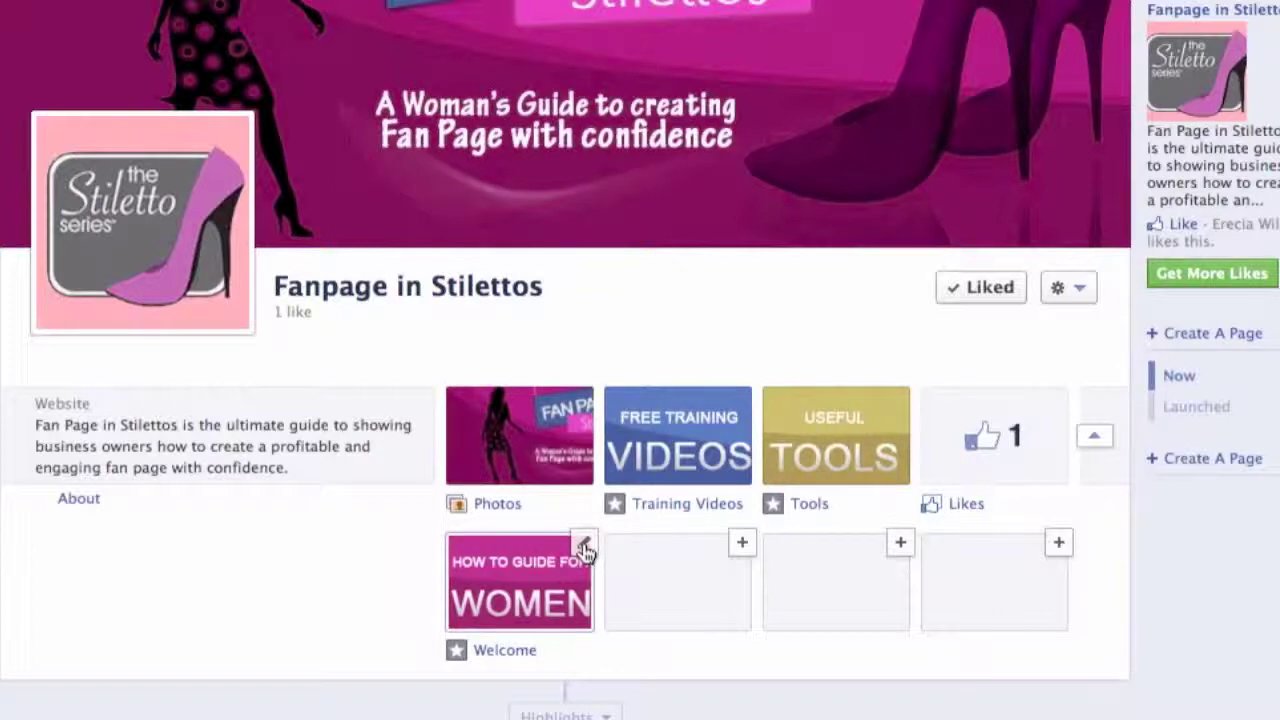
Swap the Welcome tab's position with Likes and collapse the list of page apps.
left_click(582, 546)
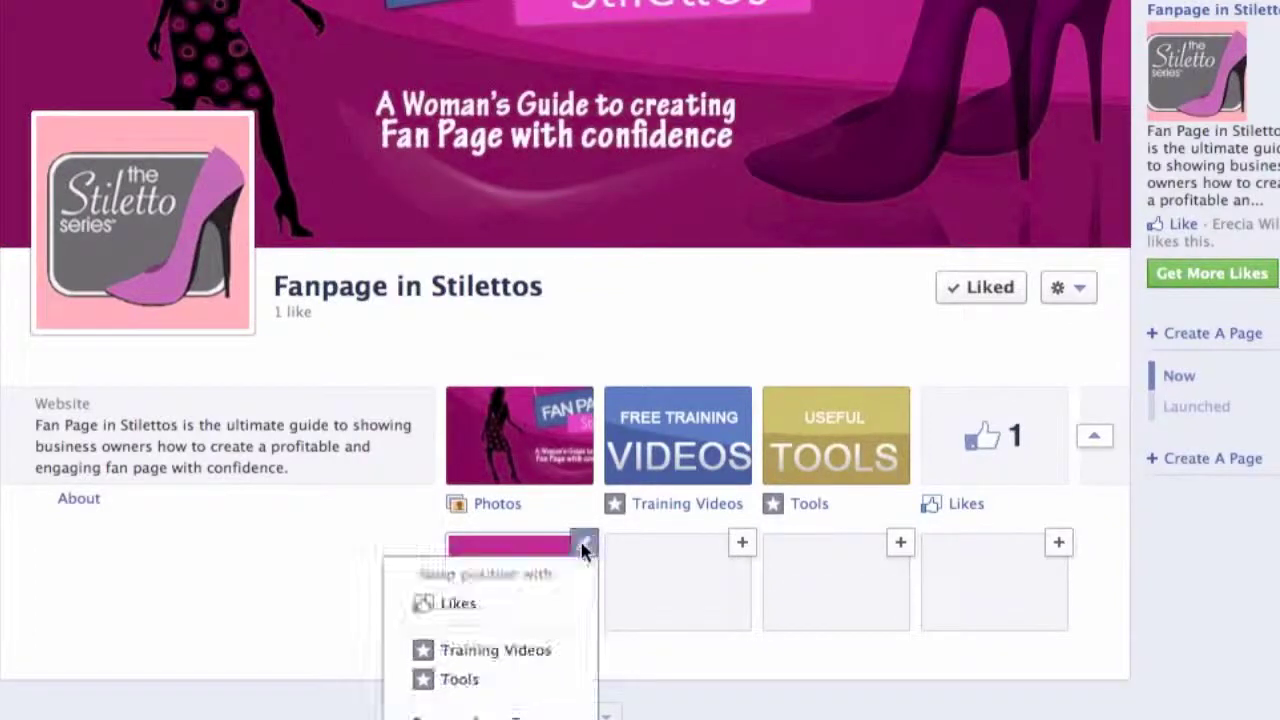
left_click(458, 605)
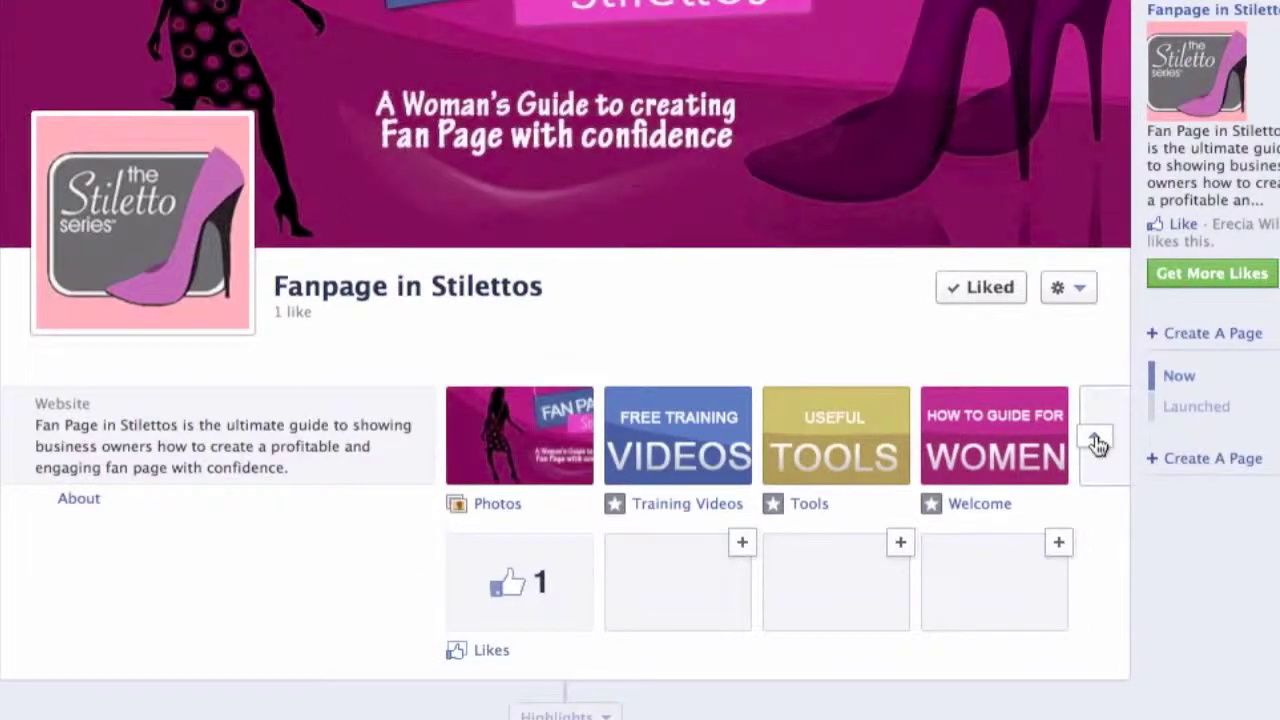
left_click(1097, 445)
scroll(896, 583, "up", 2)
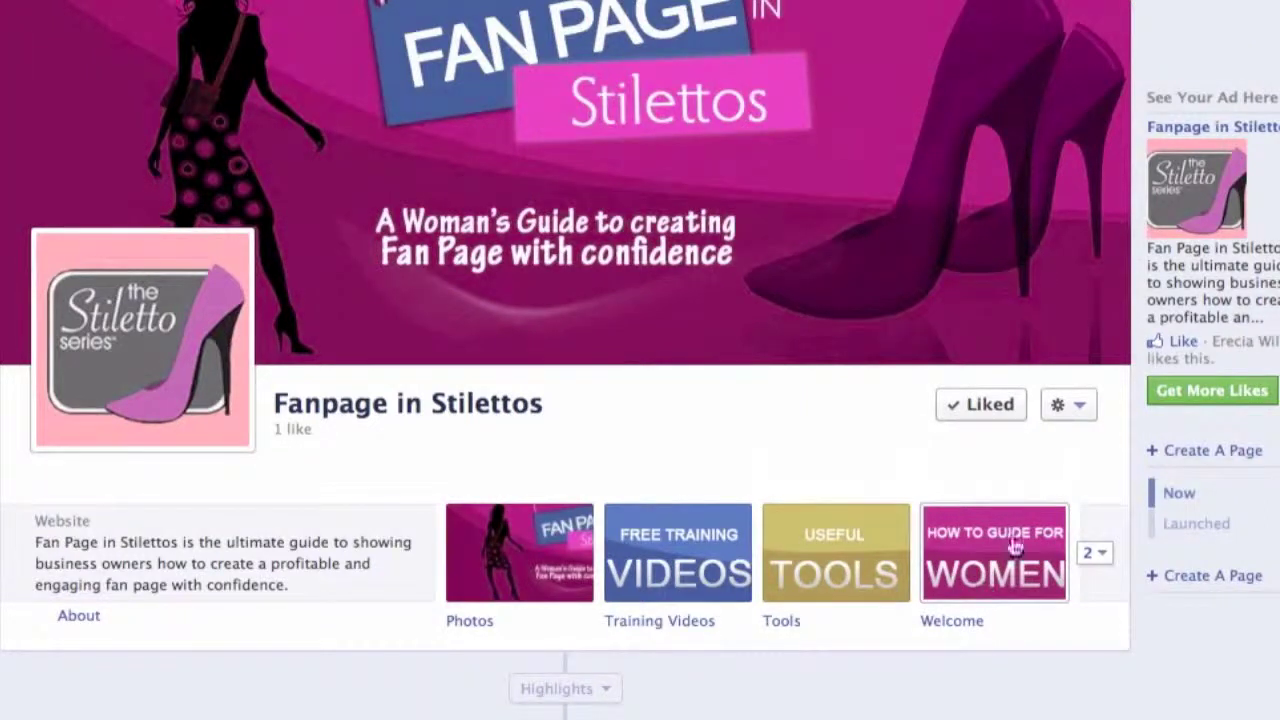
Open the Welcome tab and go to the content areas of its Static HTML editor.
left_click(968, 582)
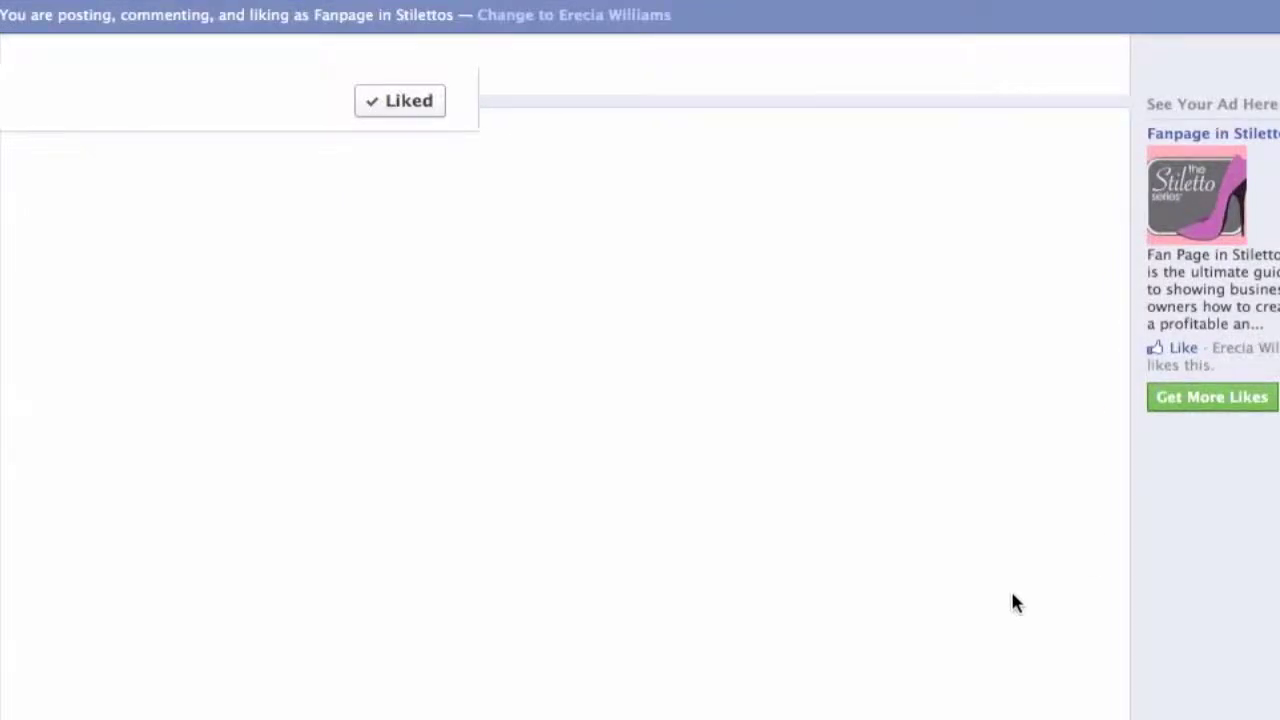
scroll(1012, 602, "down", 5)
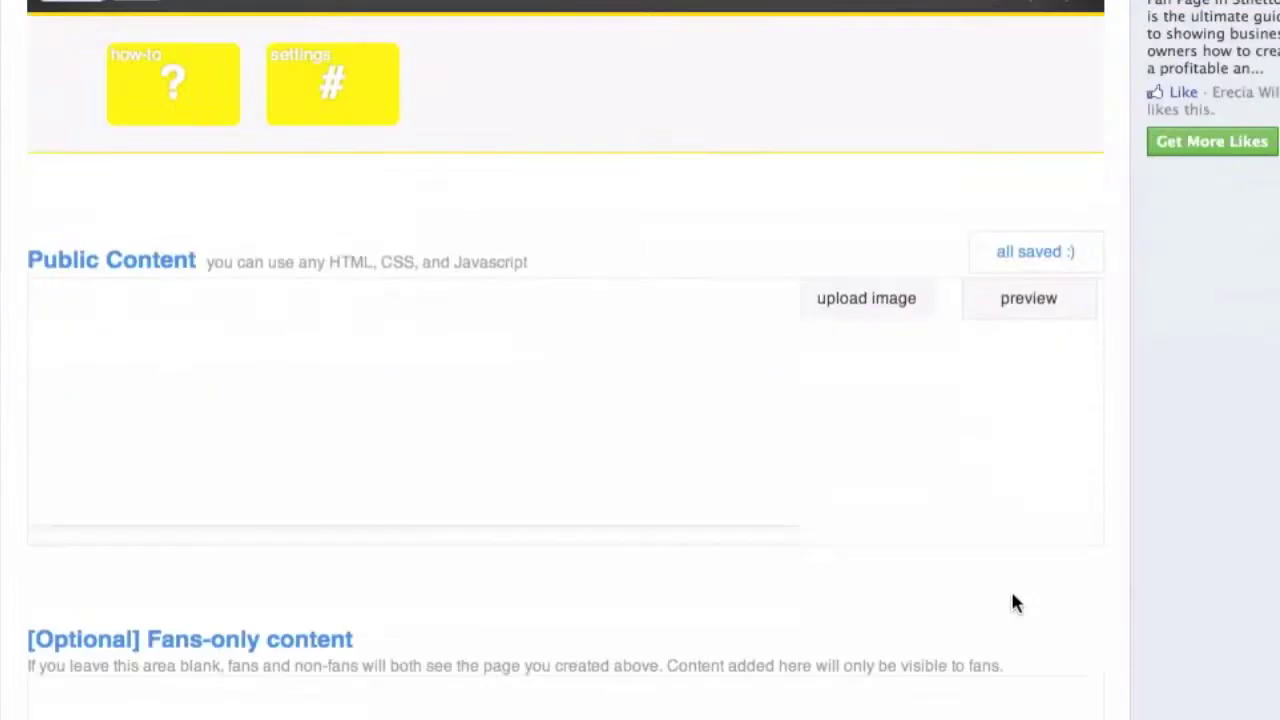
scroll(1012, 602, "down", 1)
Examine the Public Content and optional Fans-only content fields of the Static HTML editor.
left_click(387, 349)
left_click(200, 706)
left_click(343, 389)
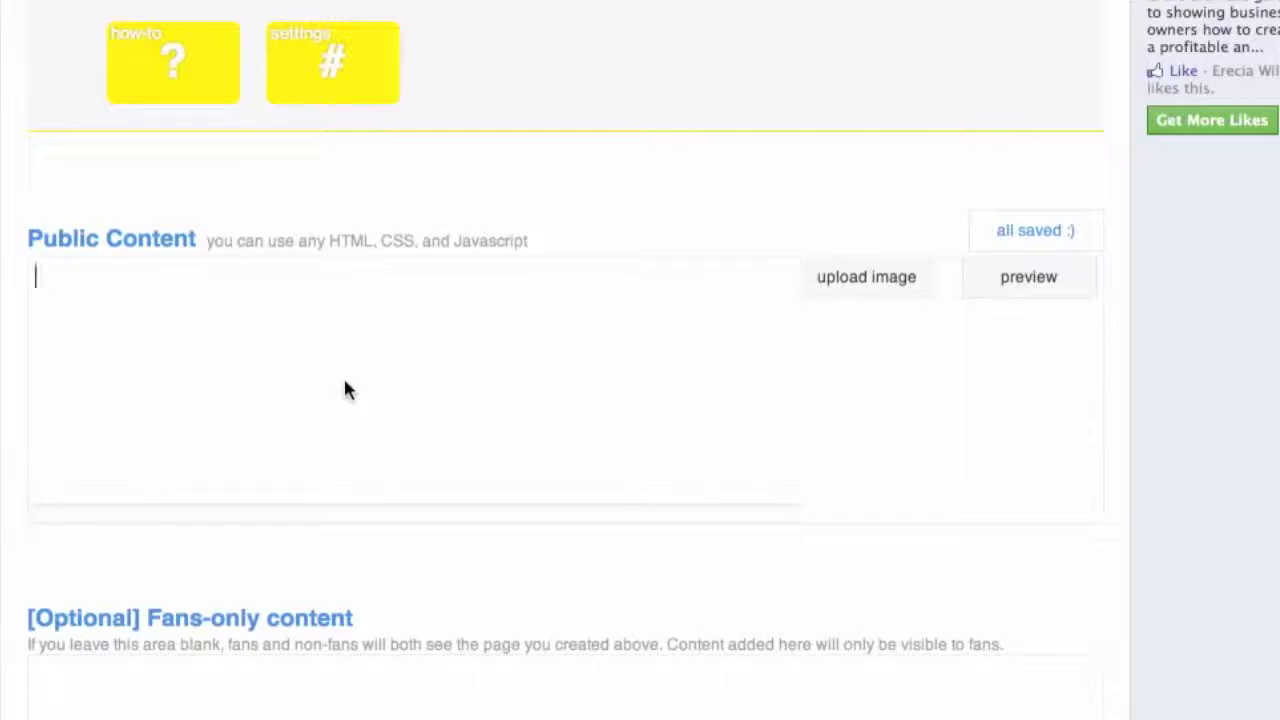
scroll(298, 665, "down", 1)
left_click(298, 670)
scroll(300, 667, "down", 2)
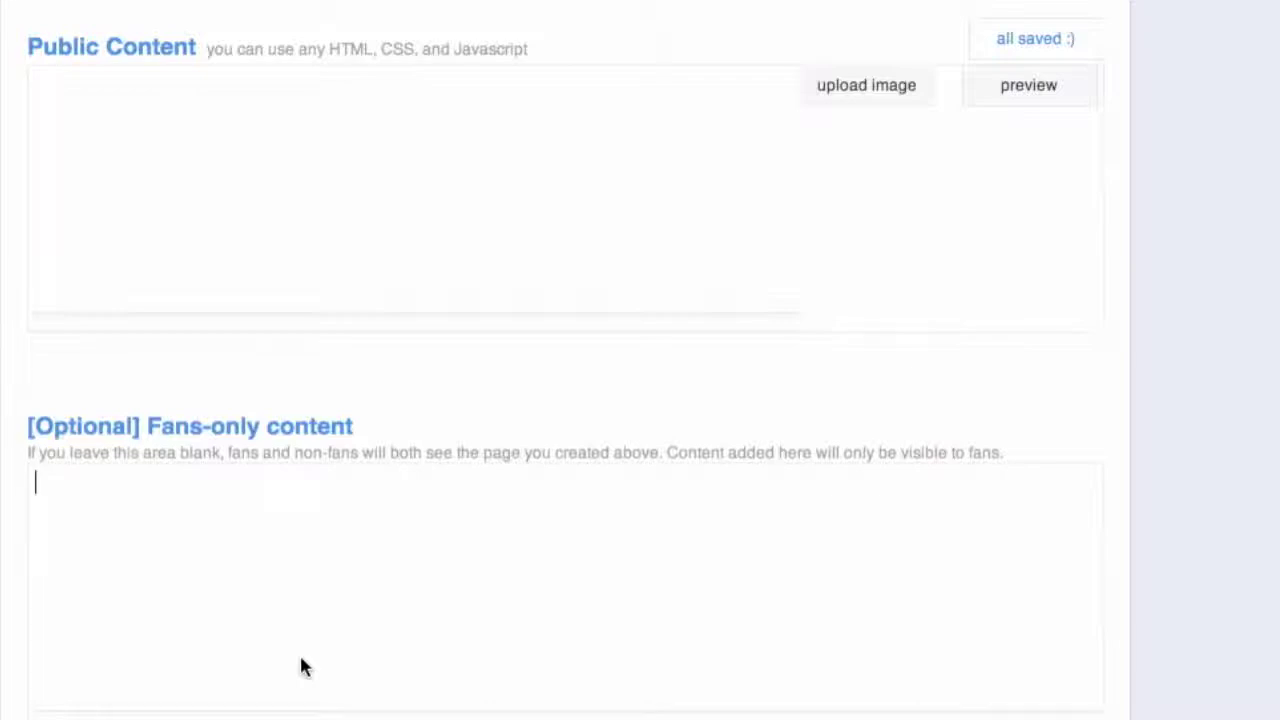
left_click(165, 129)
left_click(142, 522)
left_click(216, 150)
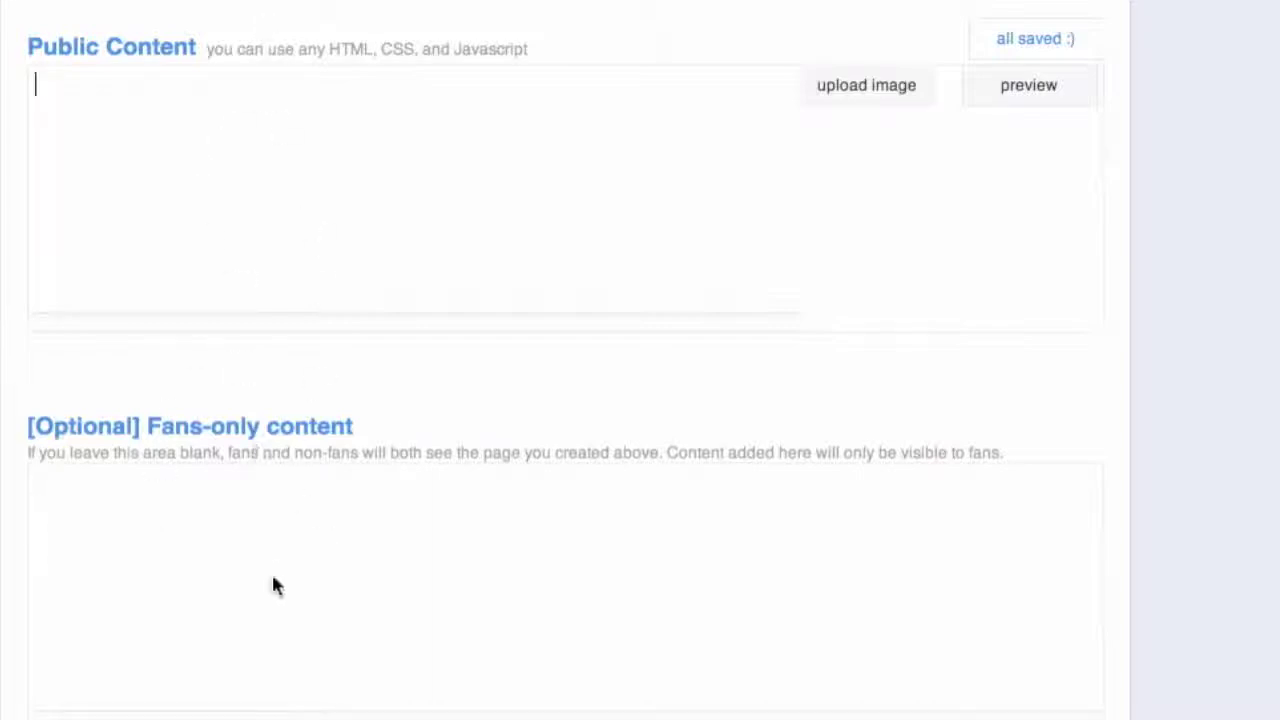
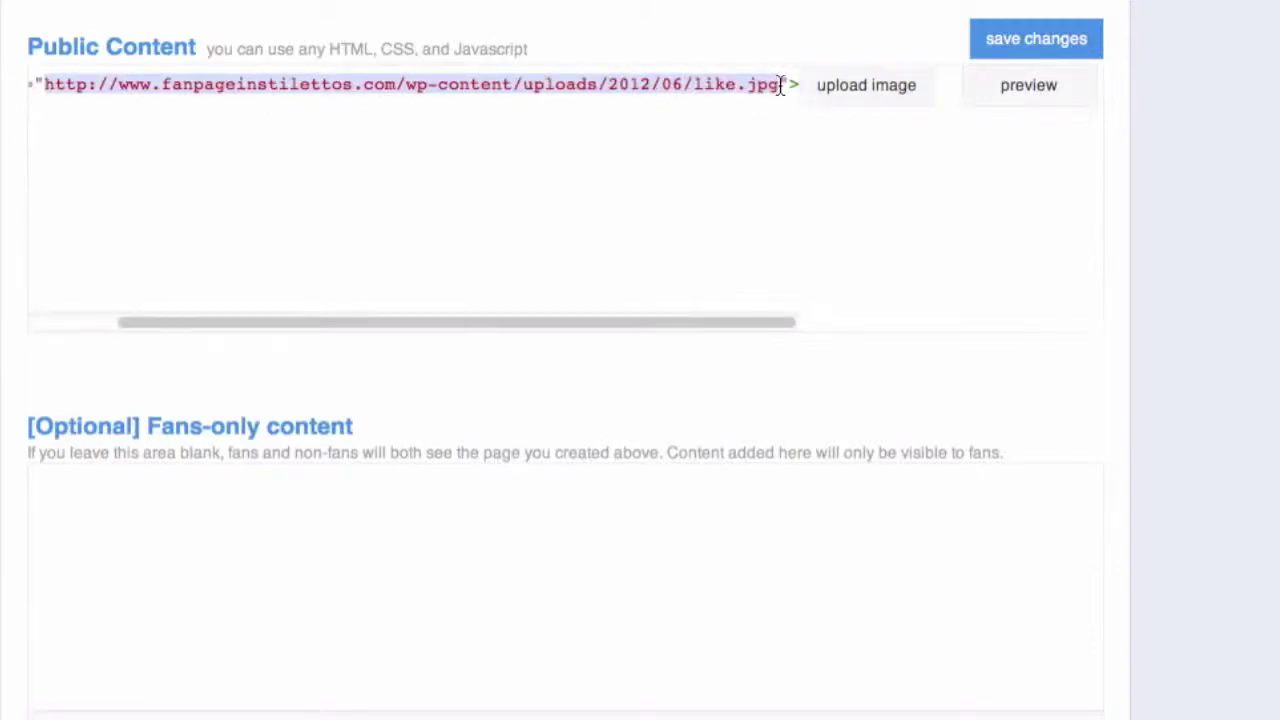
Check the full like.jpg URL in the Public Content's image tag, including its jpg extension, and save the changes.
left_click(740, 108)
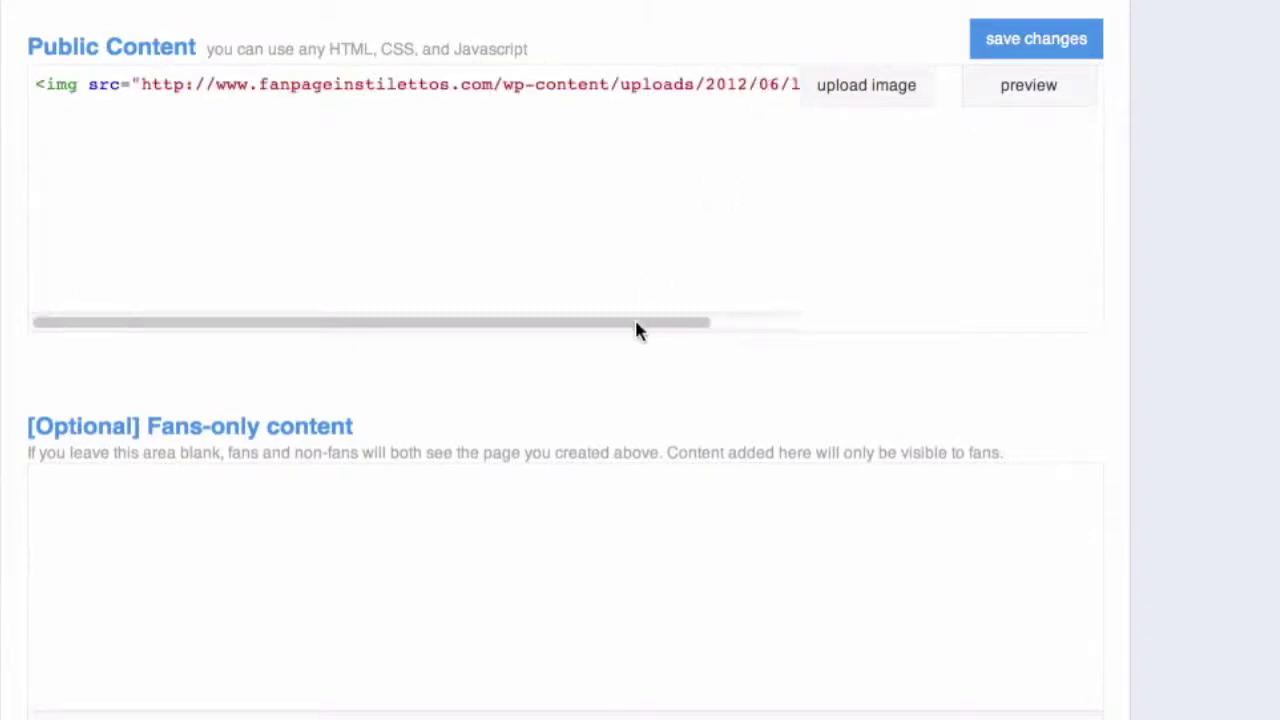
left_click_drag(629, 323, 770, 330)
left_click_drag(746, 84, 778, 88)
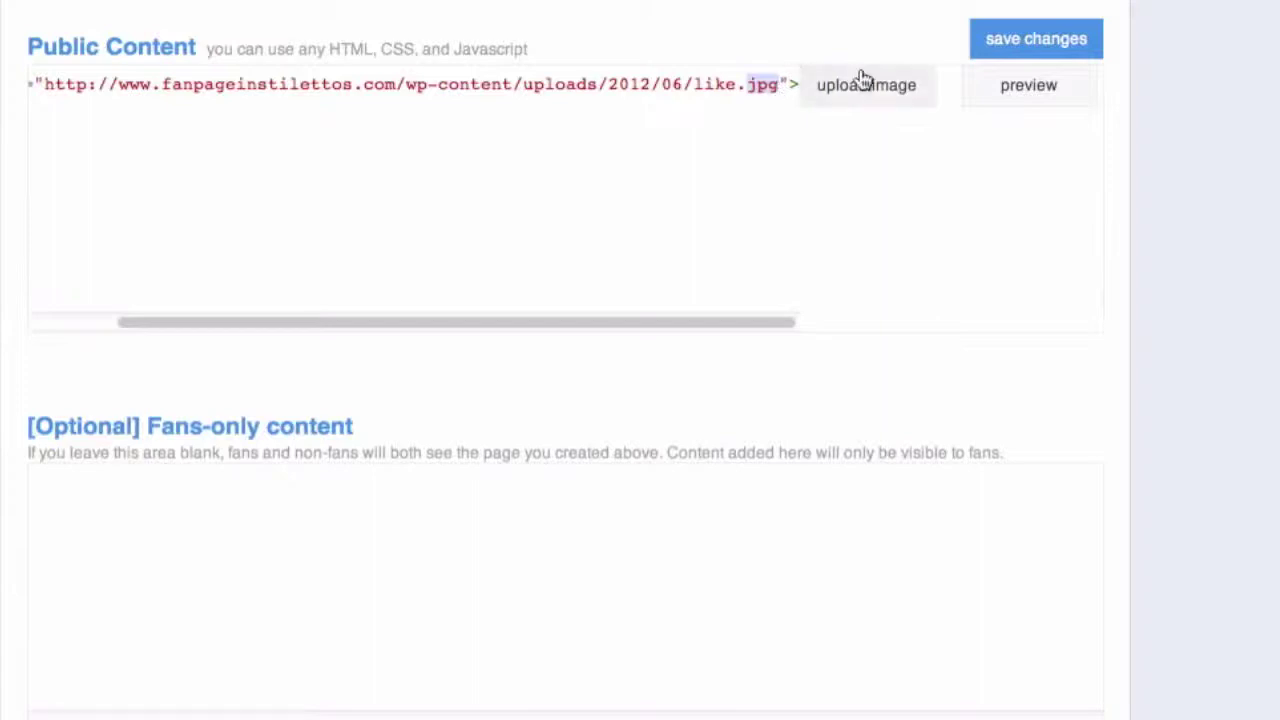
left_click(749, 86)
left_click_drag(749, 86, 779, 87)
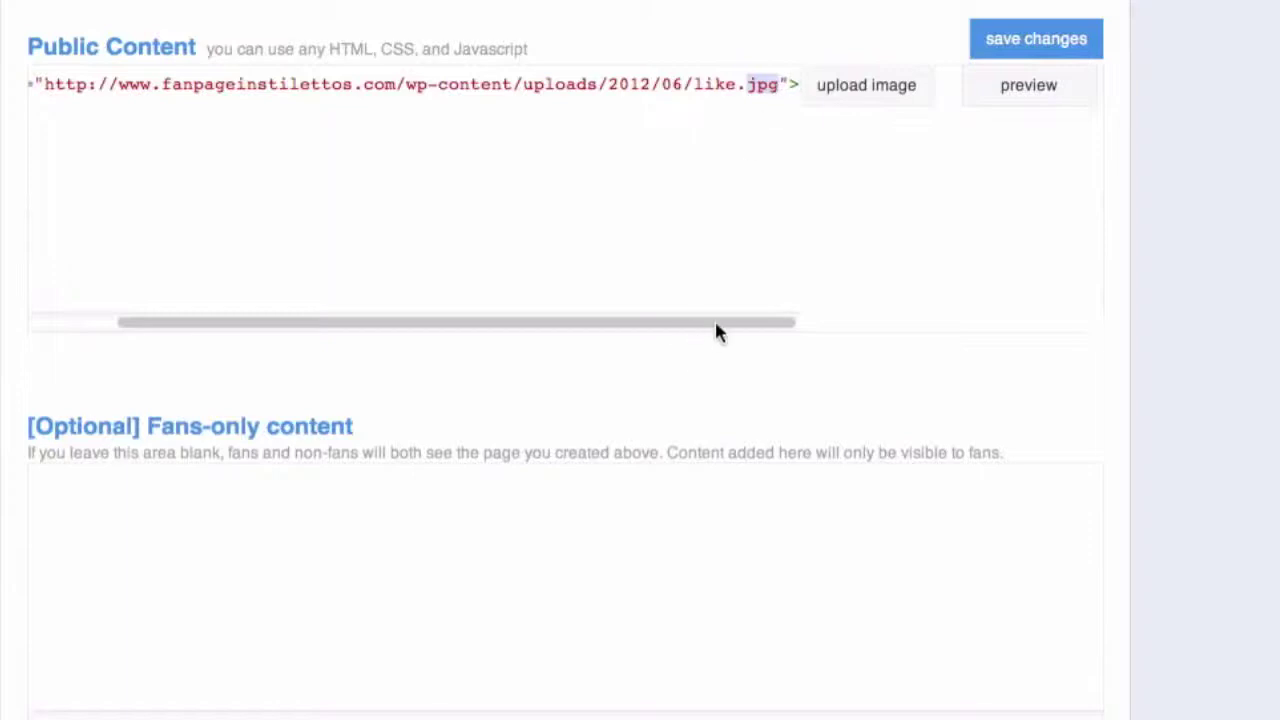
left_click_drag(709, 323, 385, 305)
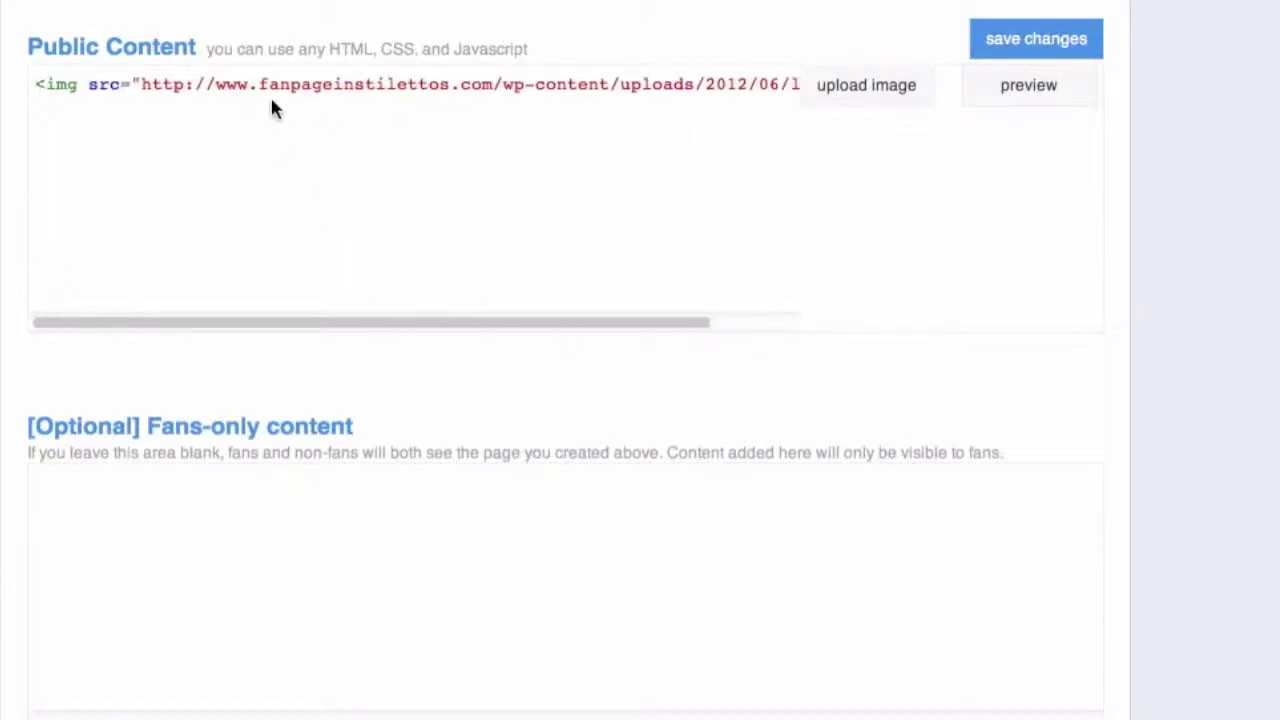
left_click(1030, 48)
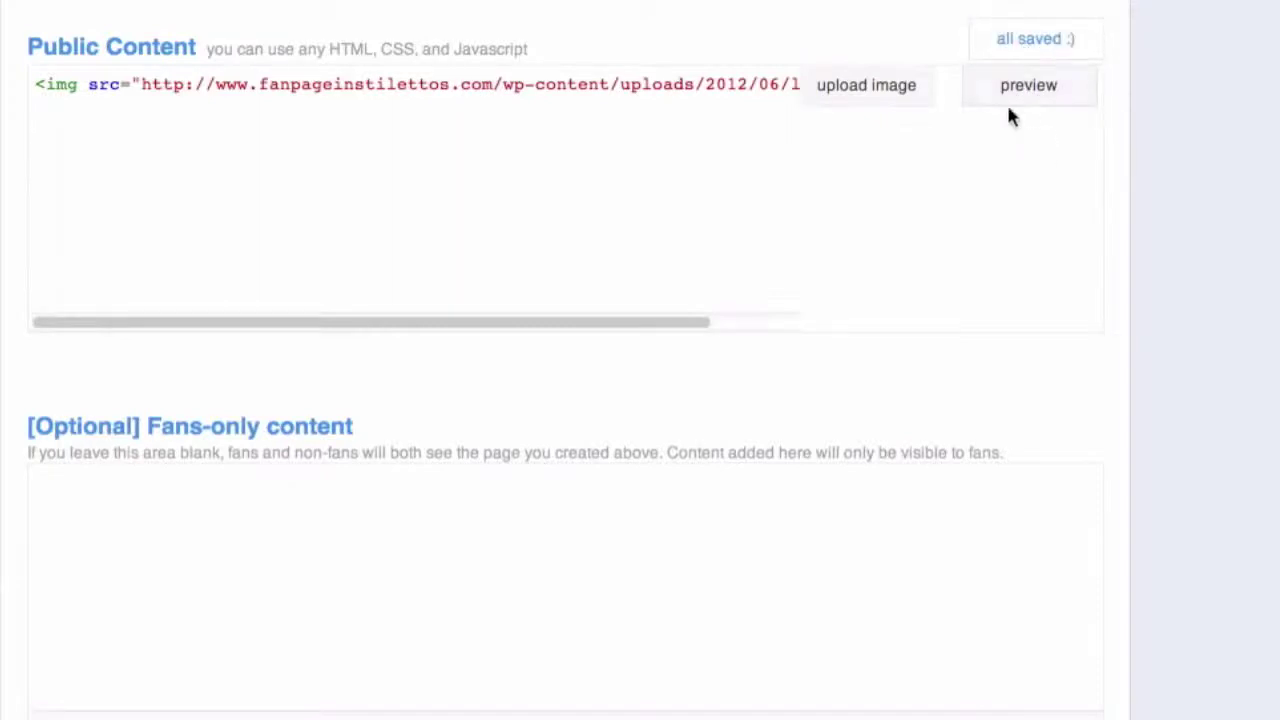
Preview the public and fans views of the Welcome tab and return to the Static HTML editor.
left_click(1020, 88)
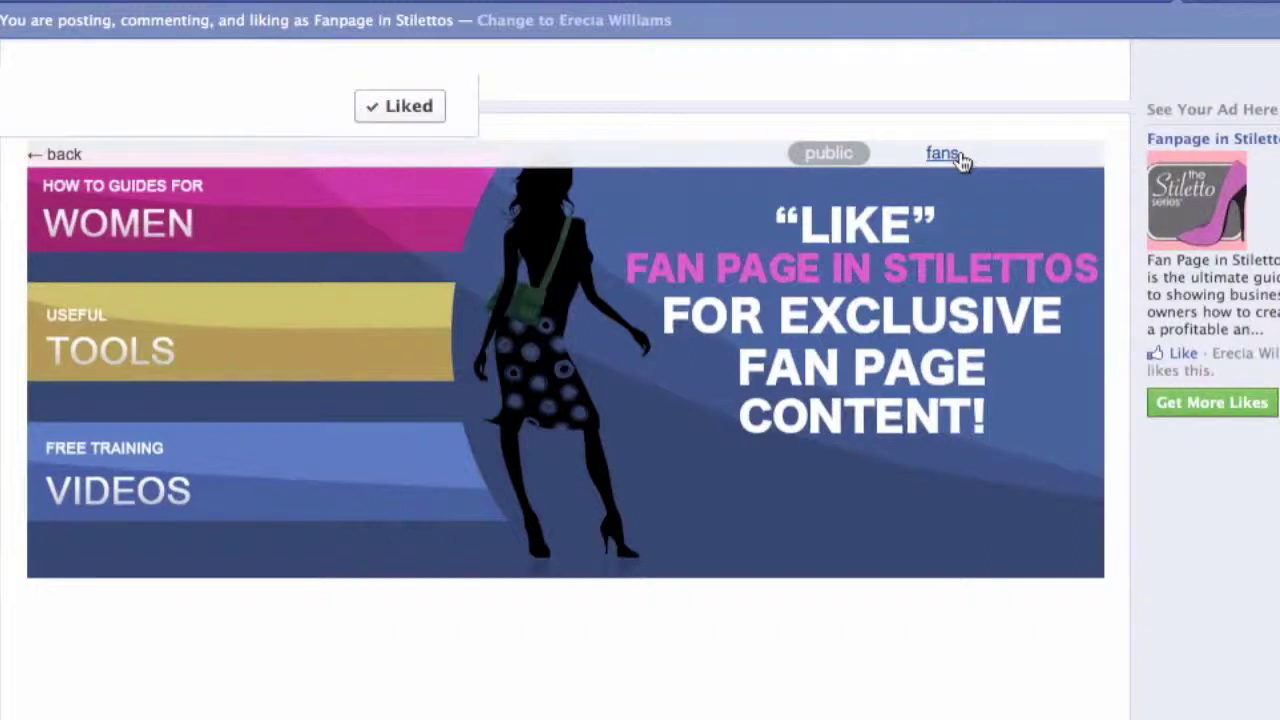
left_click(942, 154)
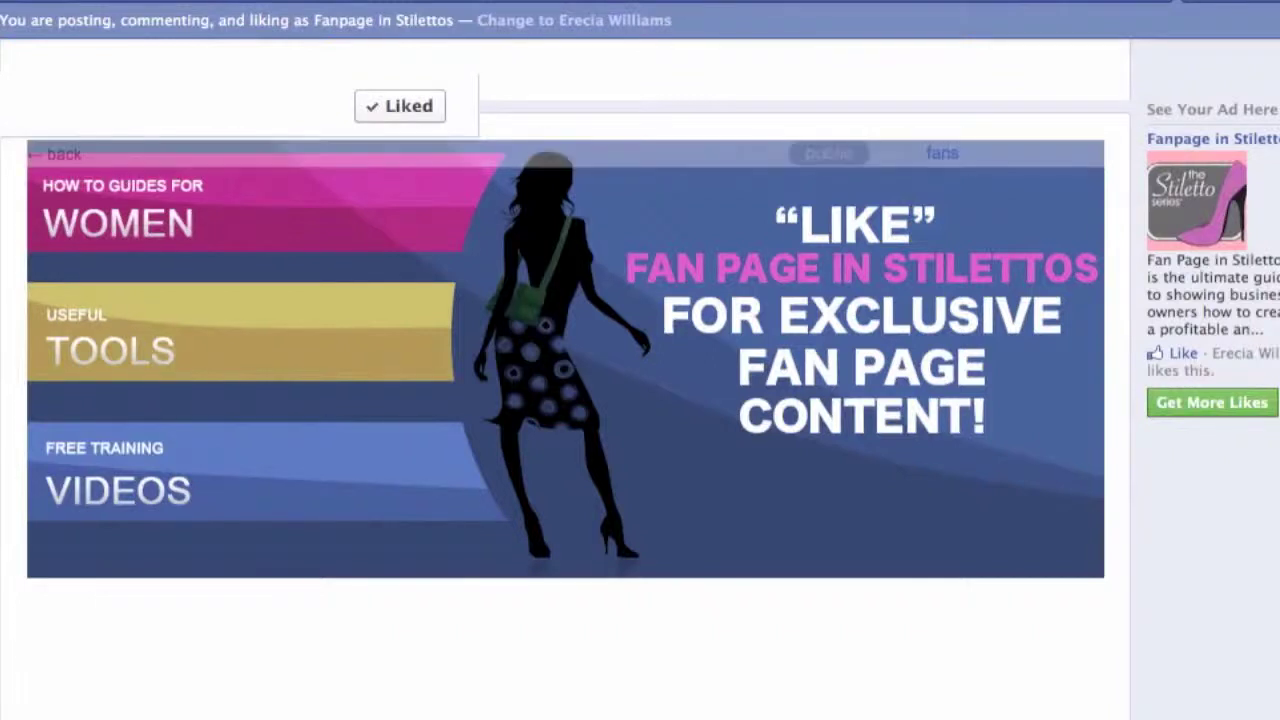
left_click(62, 156)
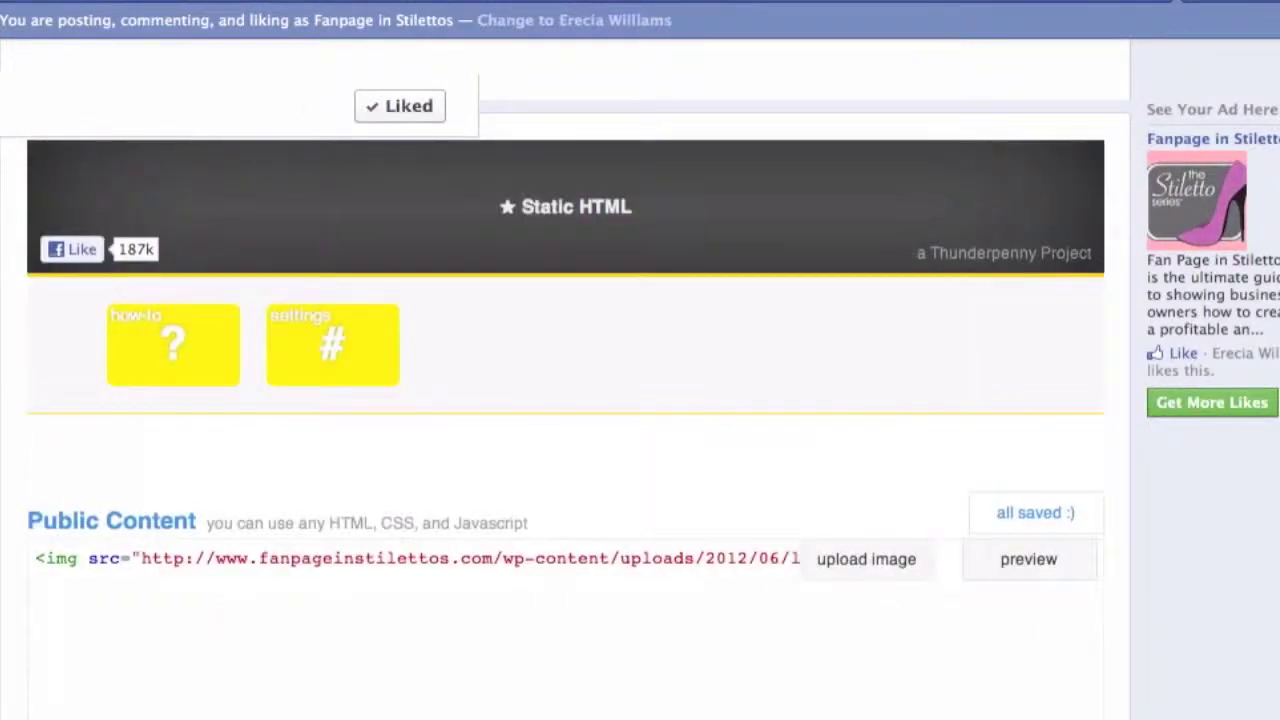
scroll(1077, 406, "down", 5)
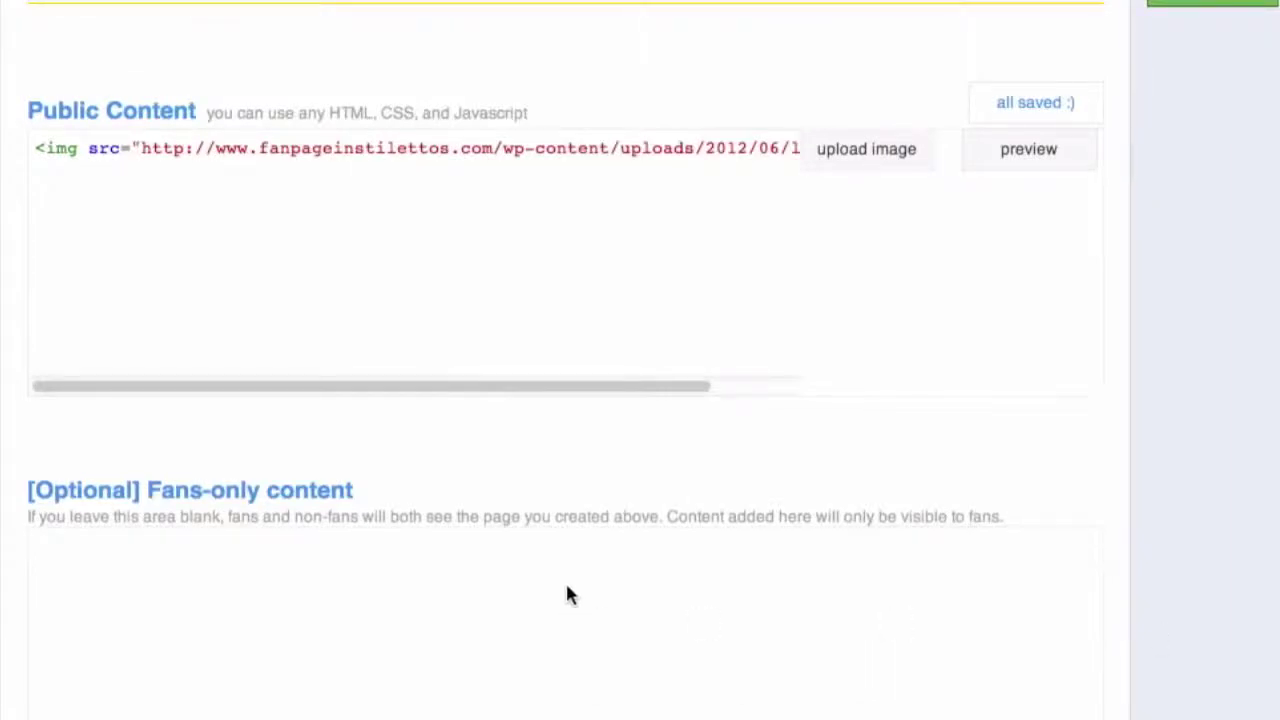
left_click(429, 579)
type("<")
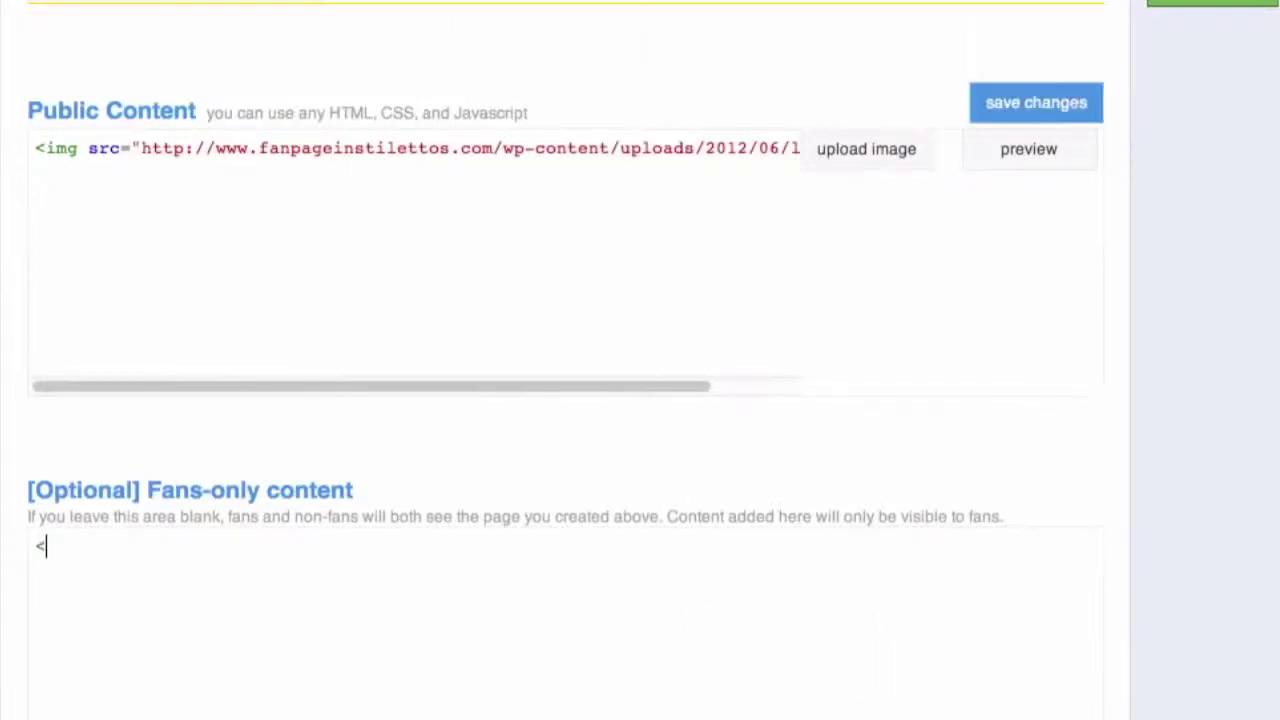
type("img src=\"")
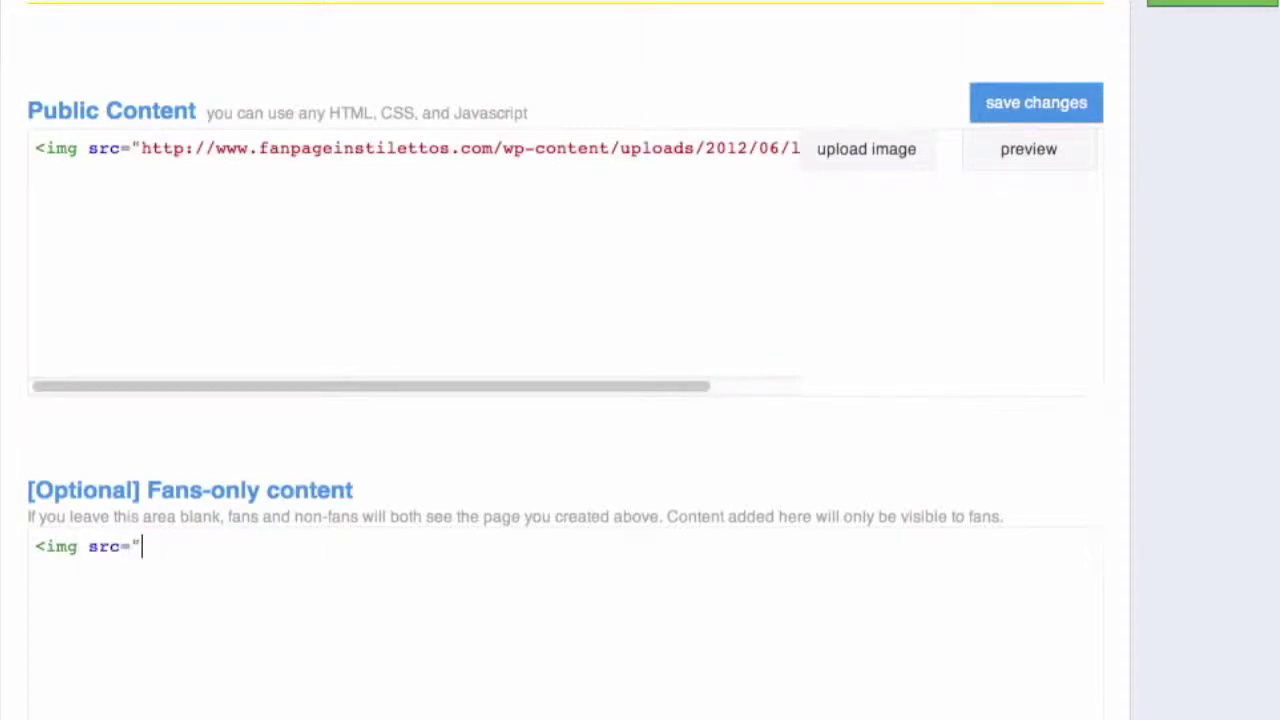
type("http://www.fanpageinstilettos.com/wp-content/uploads/2012/06/likeafter.jpg")
type("\">")
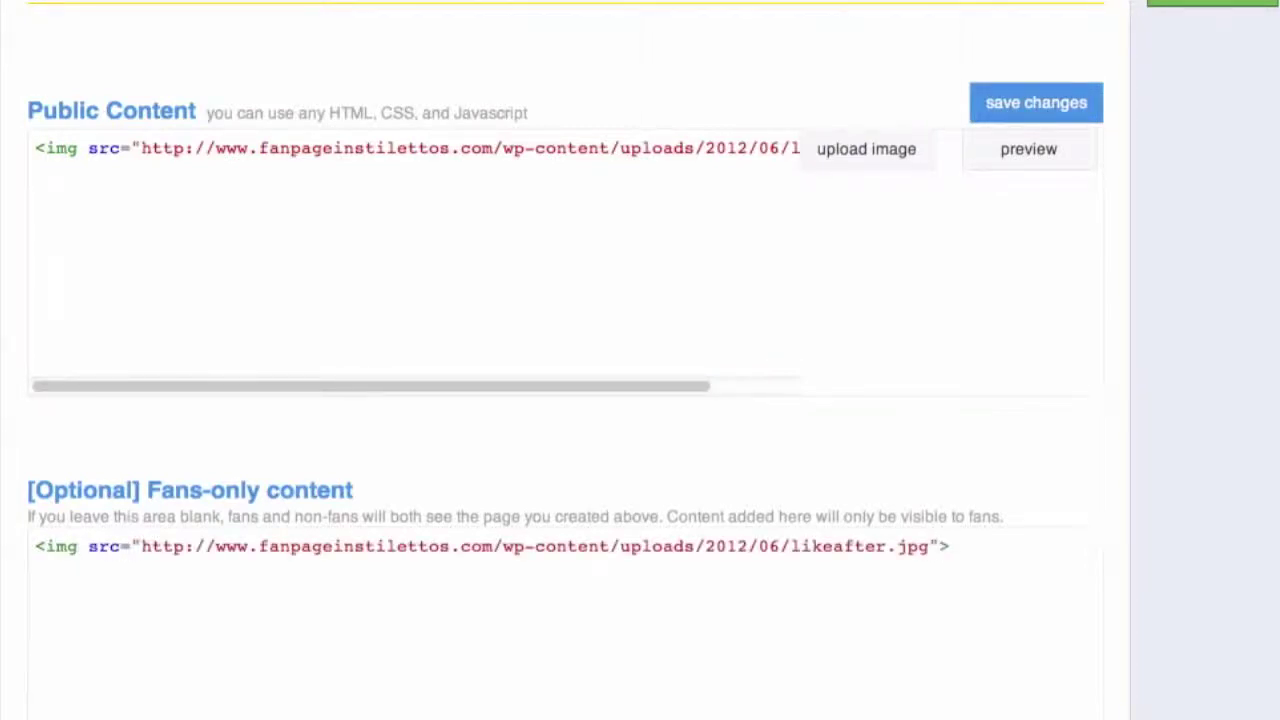
Save the Fans-only content and preview the tab as fans see it.
left_click(1010, 100)
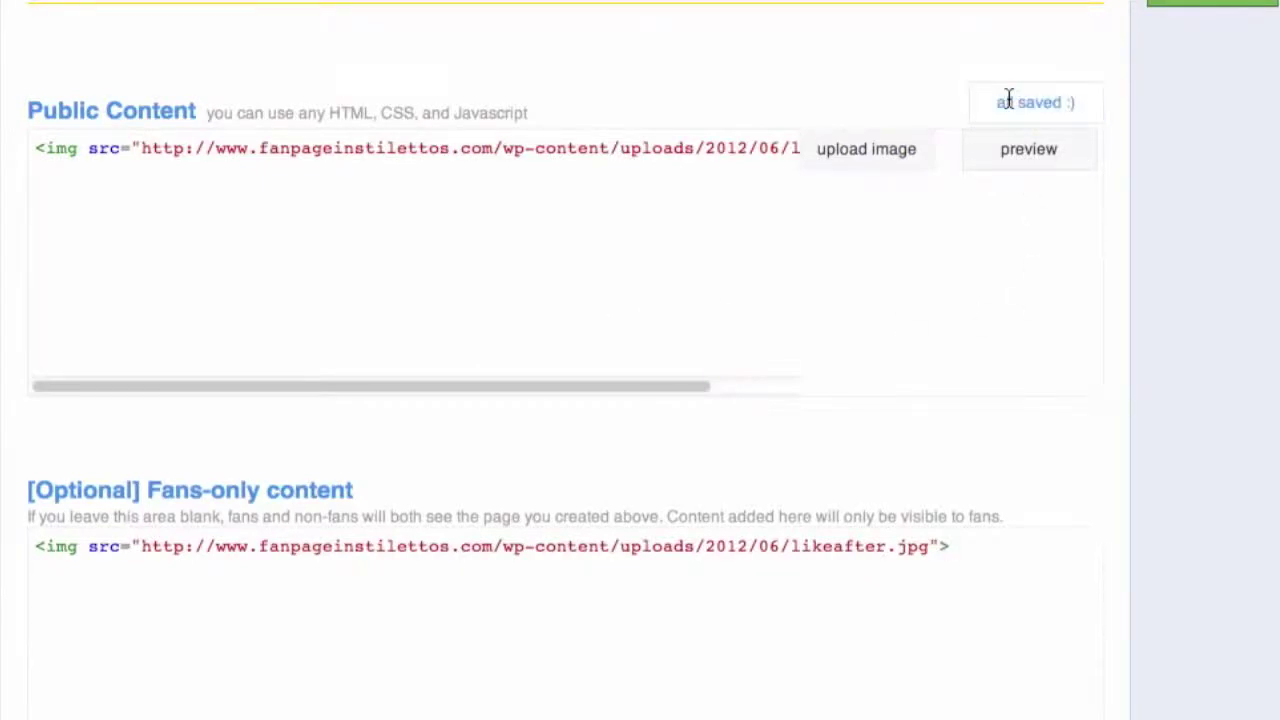
left_click(1030, 158)
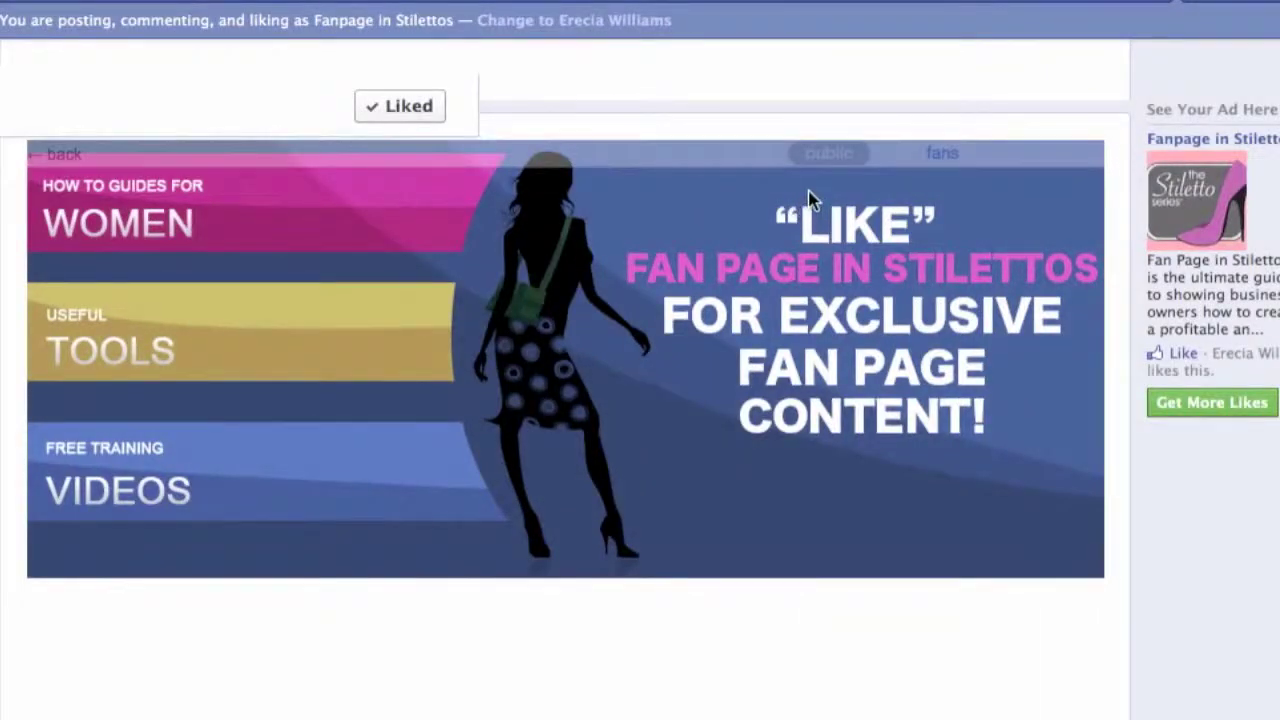
left_click(941, 157)
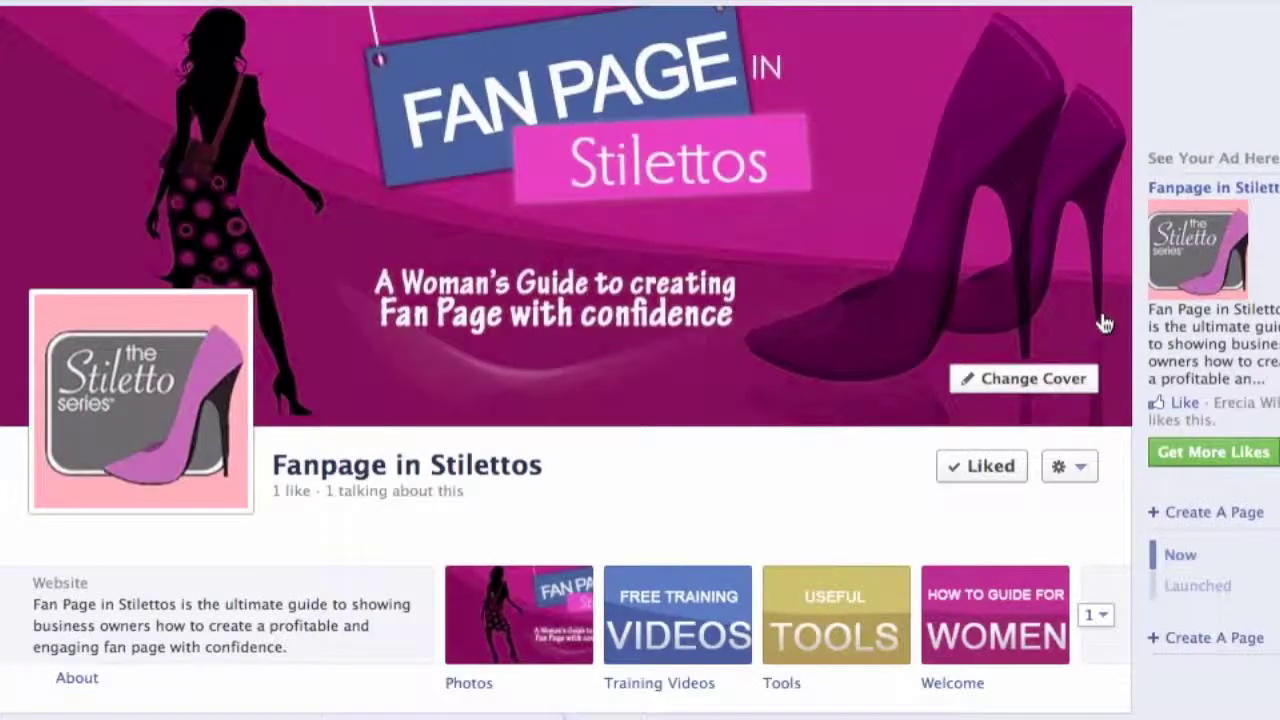
Show the direct link to the Welcome tab from the page's expanded app list and select the whole URL for copying.
left_click(1098, 615)
mouse_move(1058, 580)
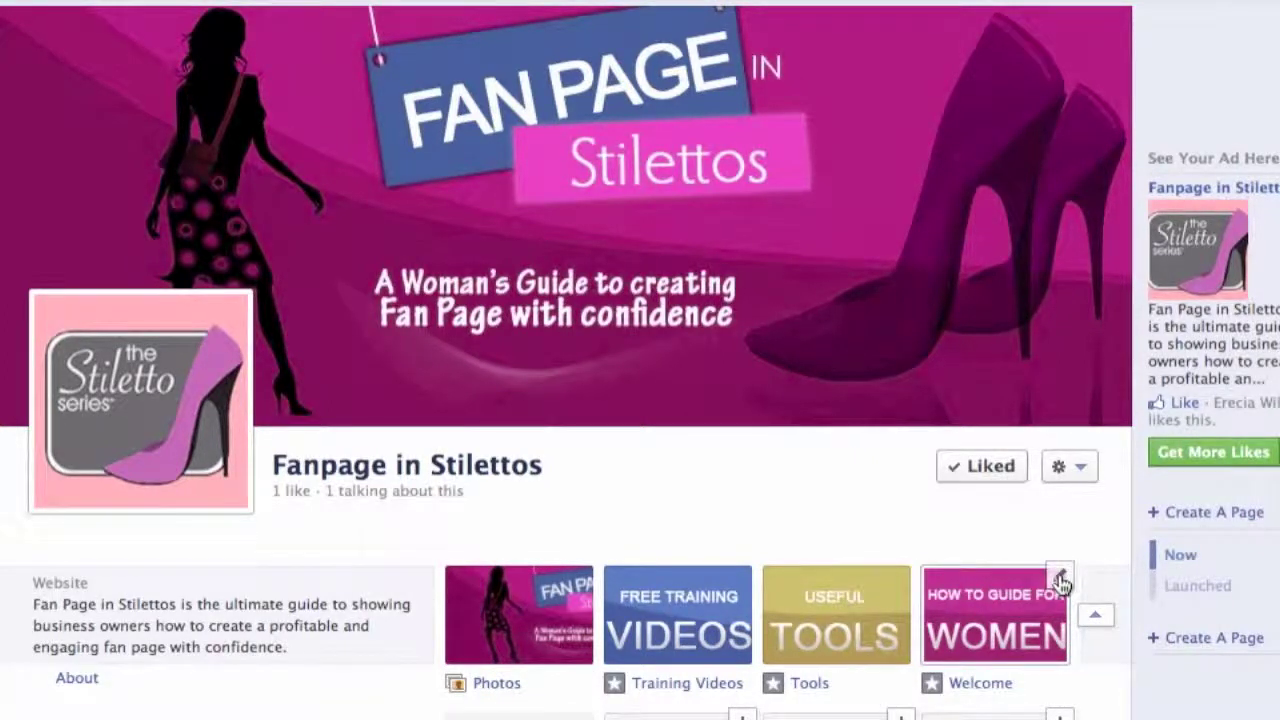
left_click(1059, 580)
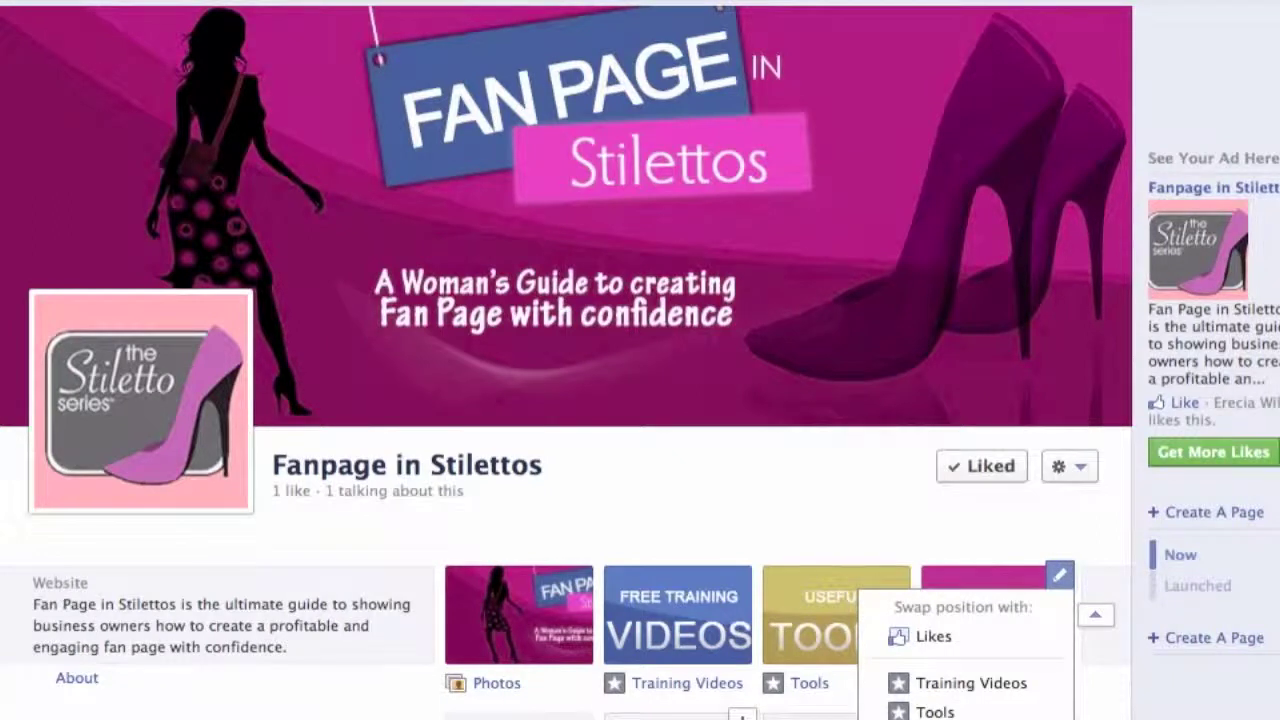
left_click(940, 716)
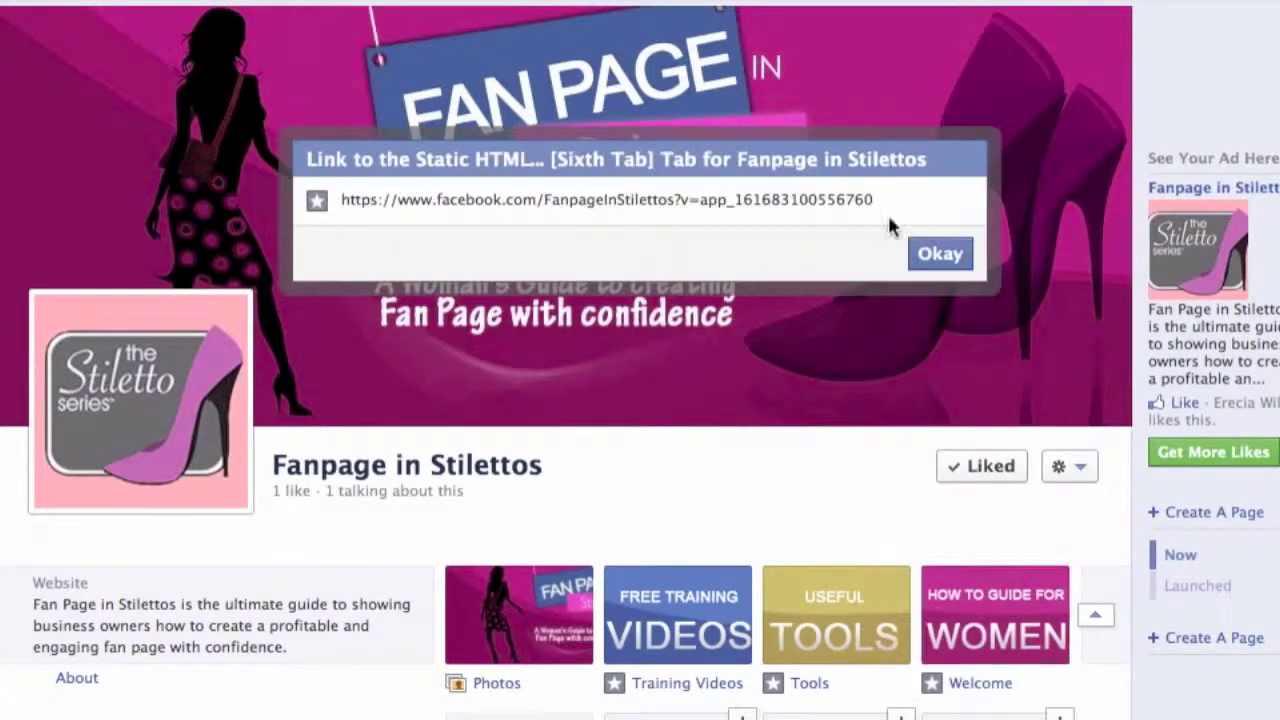
left_click_drag(872, 200, 498, 200)
left_click(362, 206)
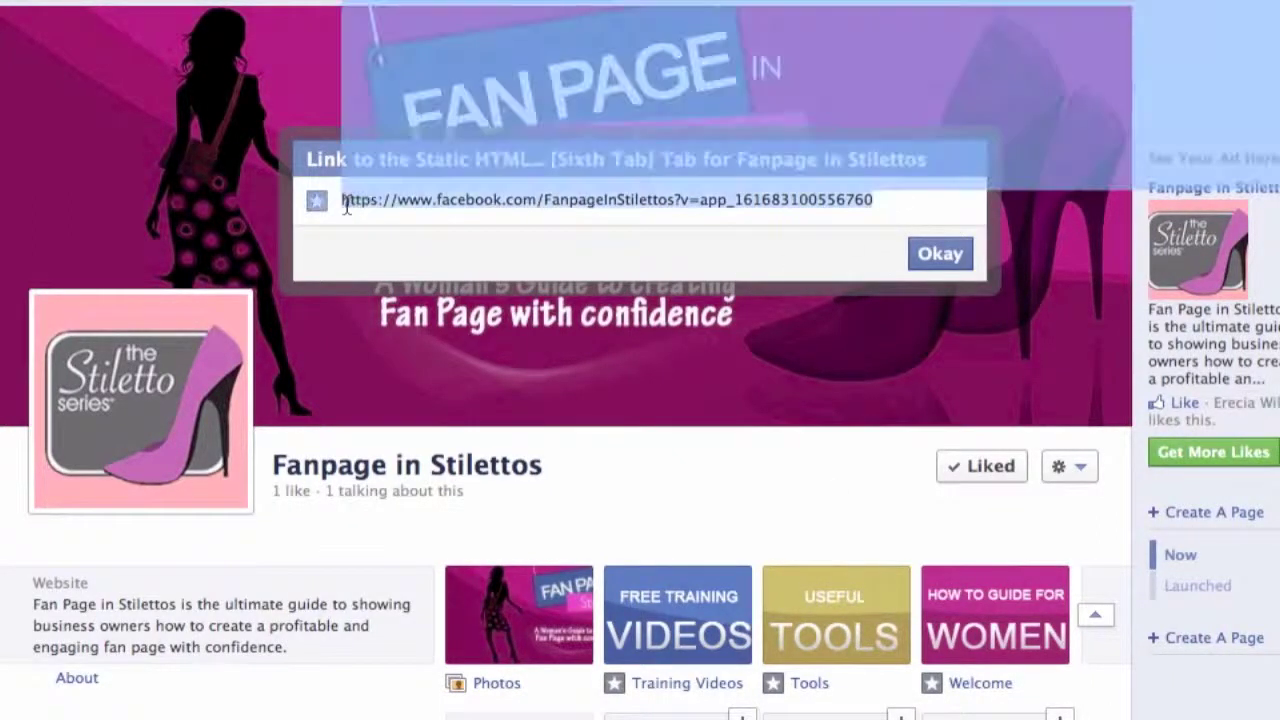
triple_click(341, 202)
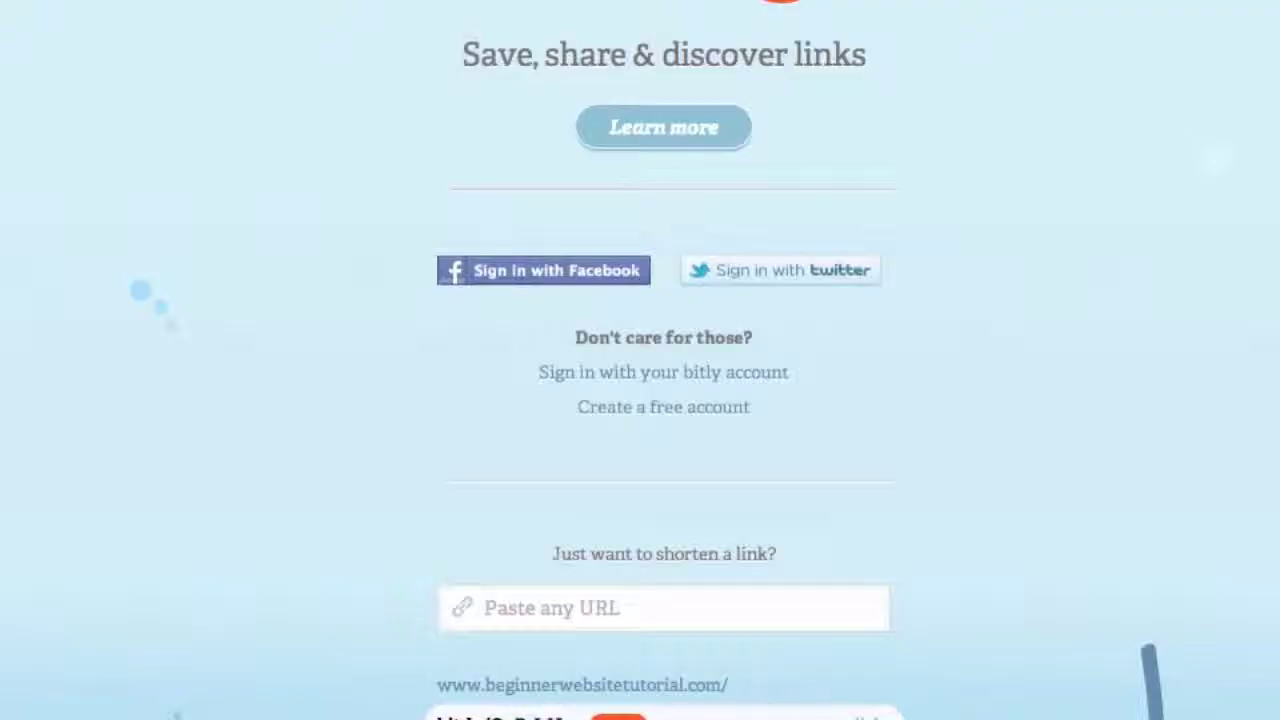
Shorten the Welcome tab's link in bitly and copy the short link, then close the link dialog on the Facebook page.
left_click(574, 480)
key("ctrl+v")
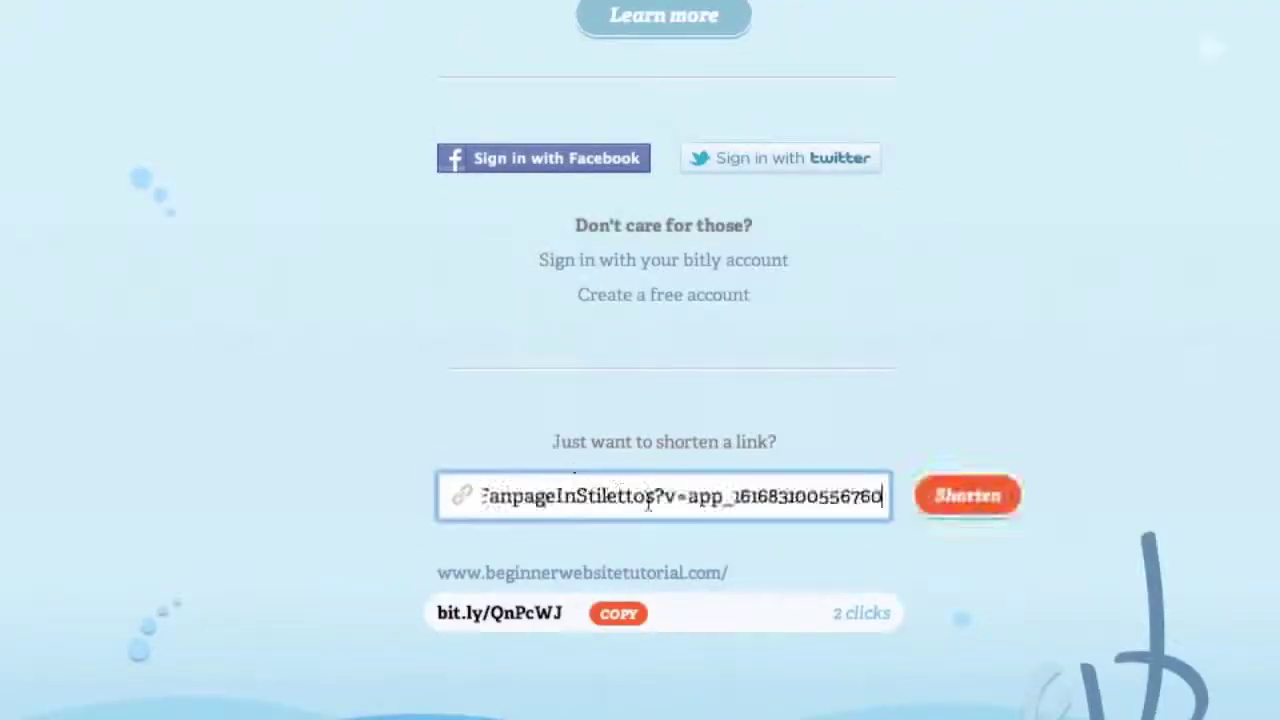
left_click(990, 504)
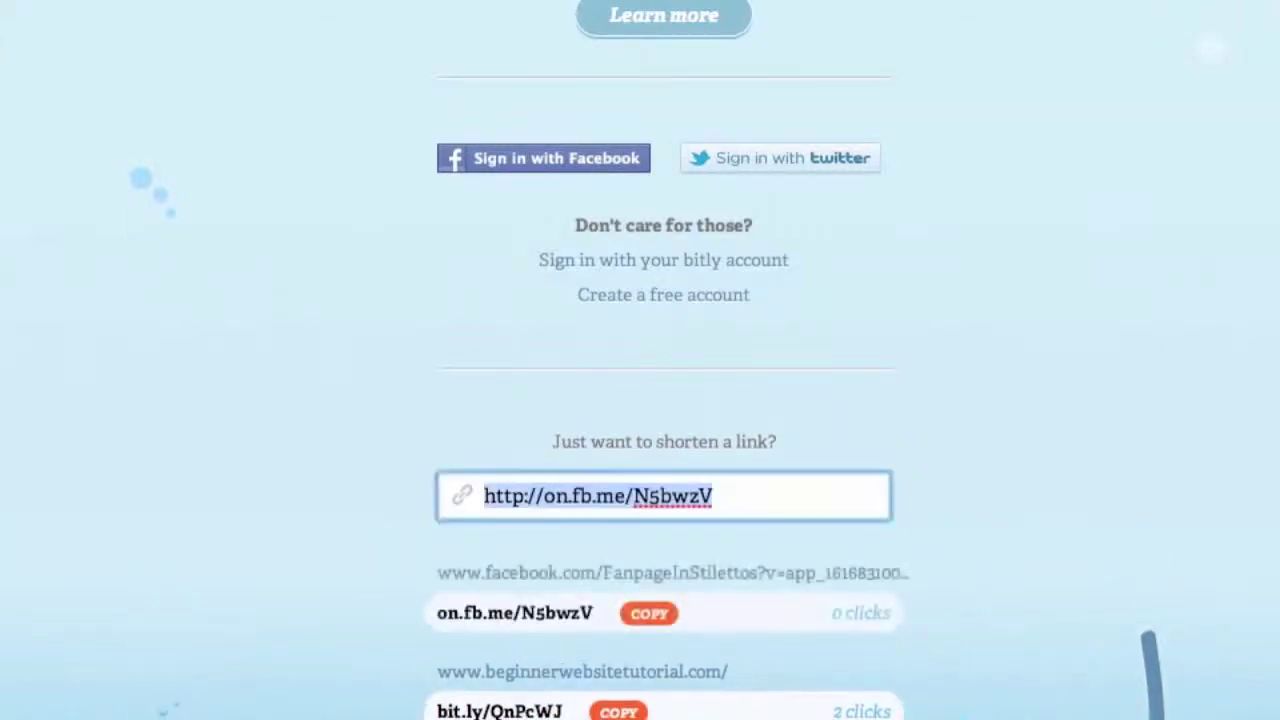
left_click(650, 614)
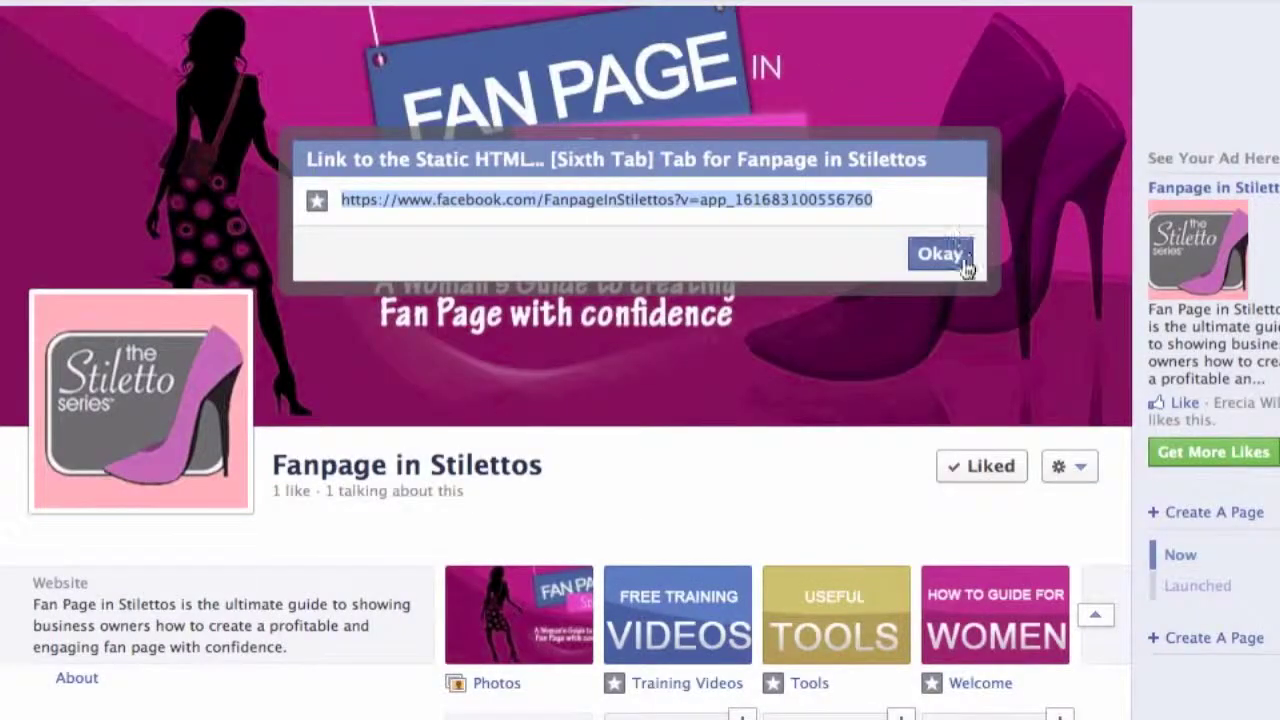
left_click(962, 254)
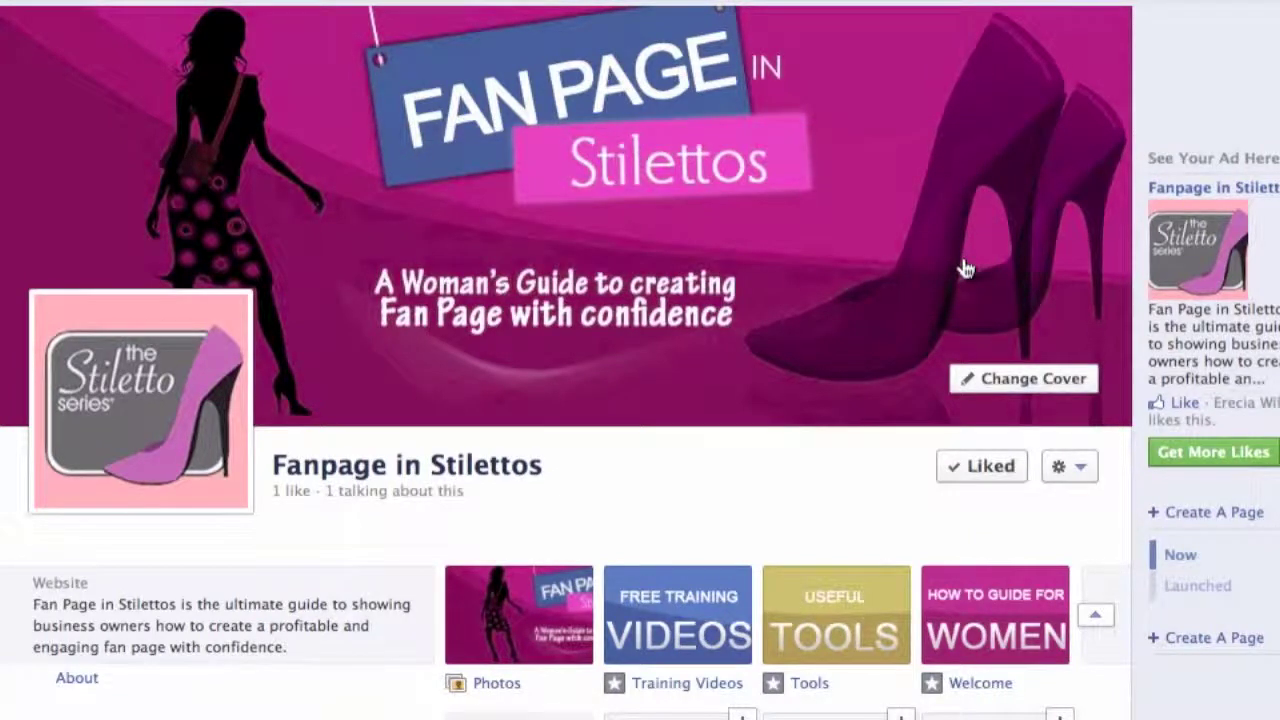